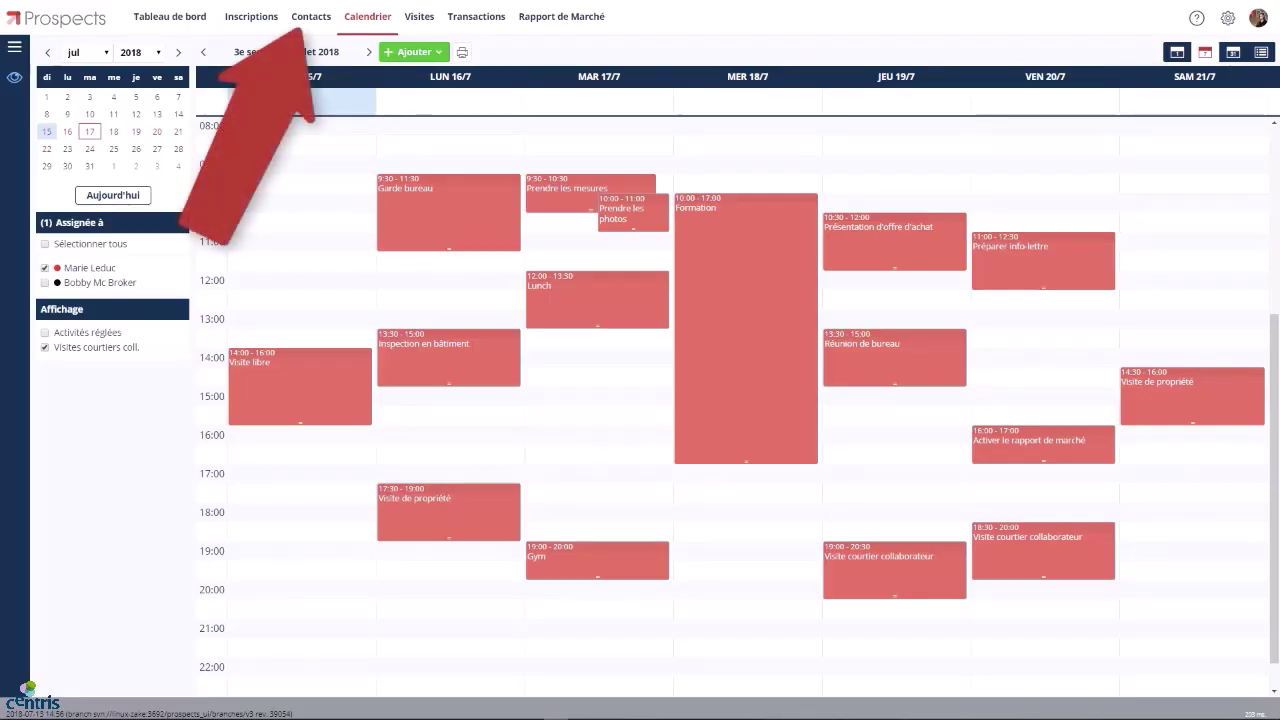
Show the Contacts page listing all 70 contacts.
click(312, 20)
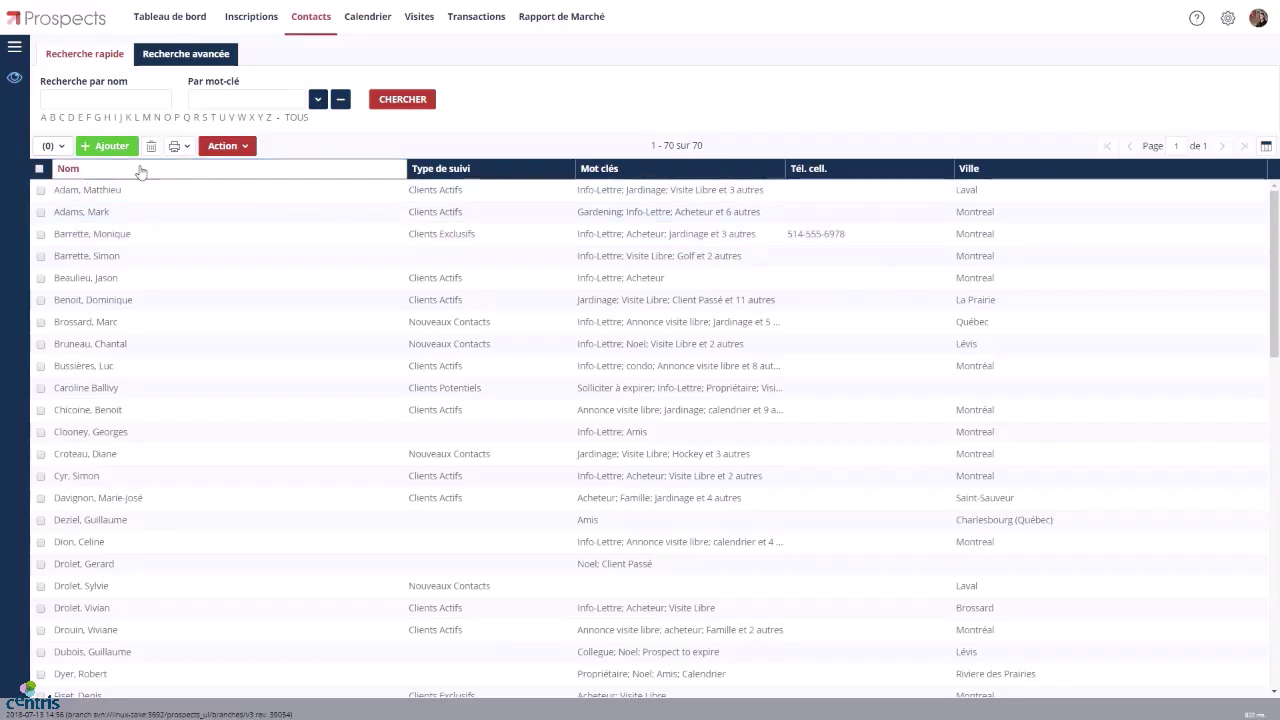
Add a new contact with surname and first name, gender M, language Français, follow-up type Clients Exclusifs [2 jours].
click(110, 147)
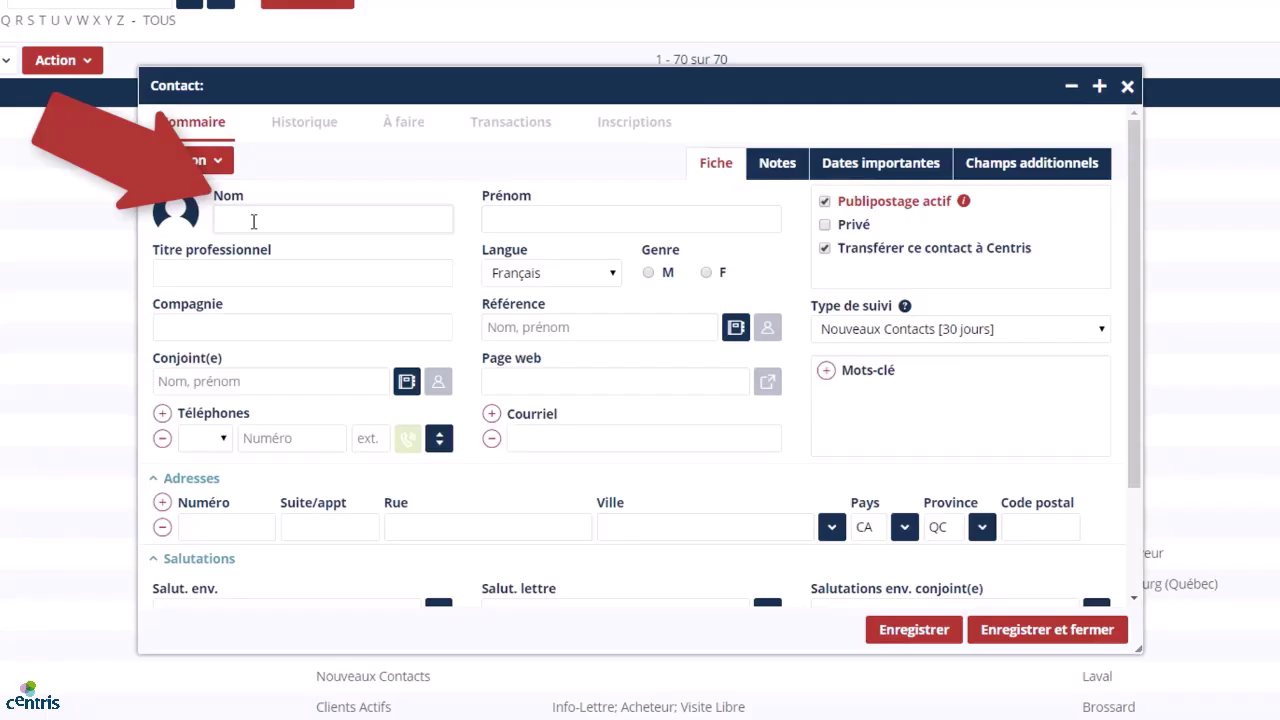
key(Tab)
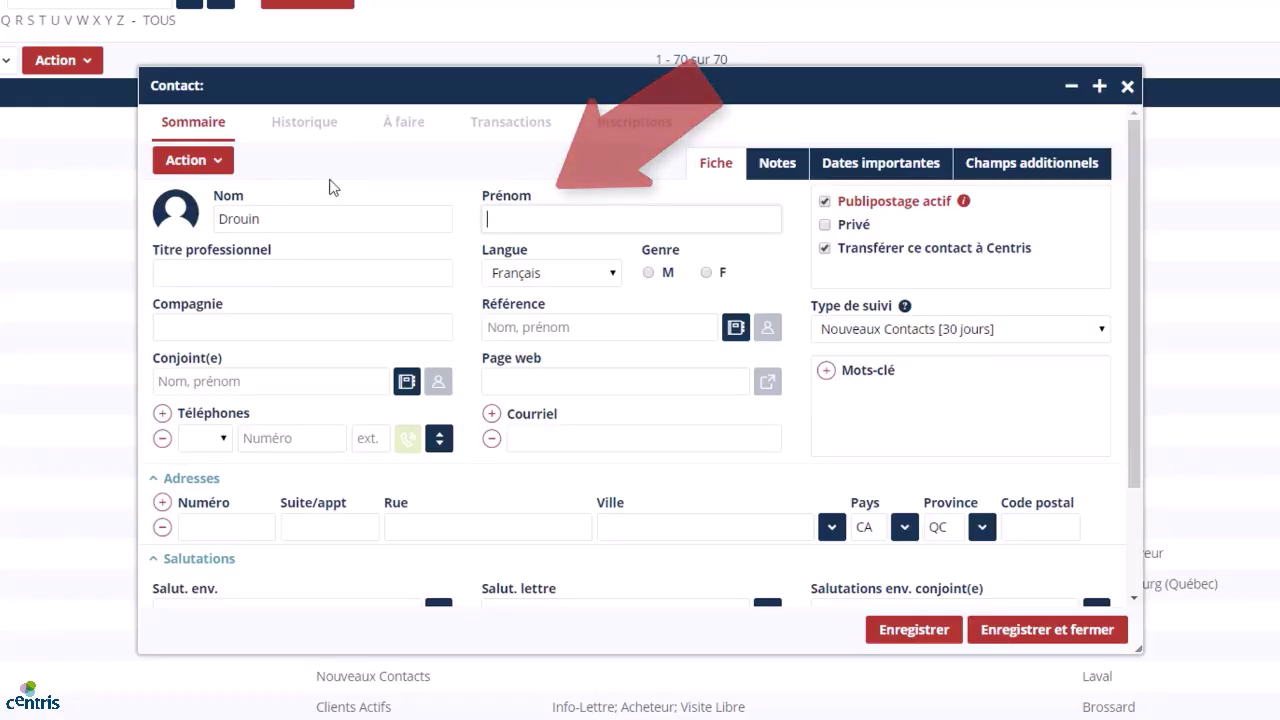
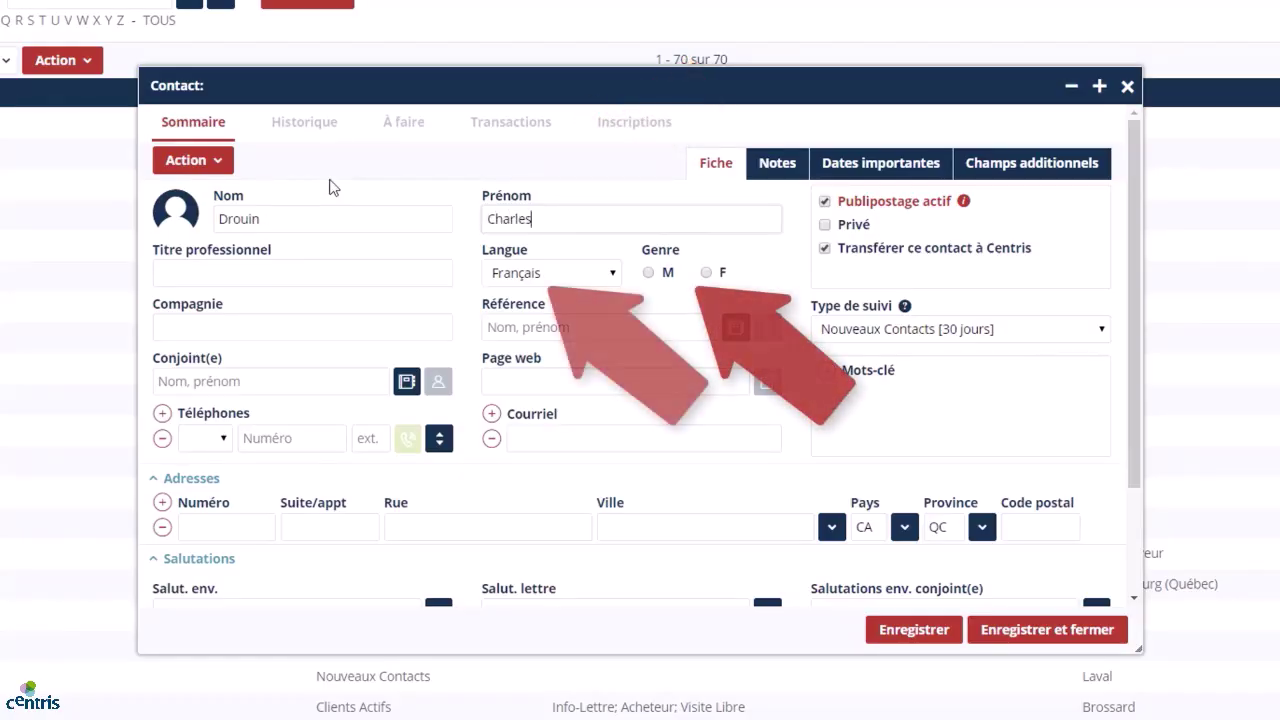
click(650, 273)
click(596, 273)
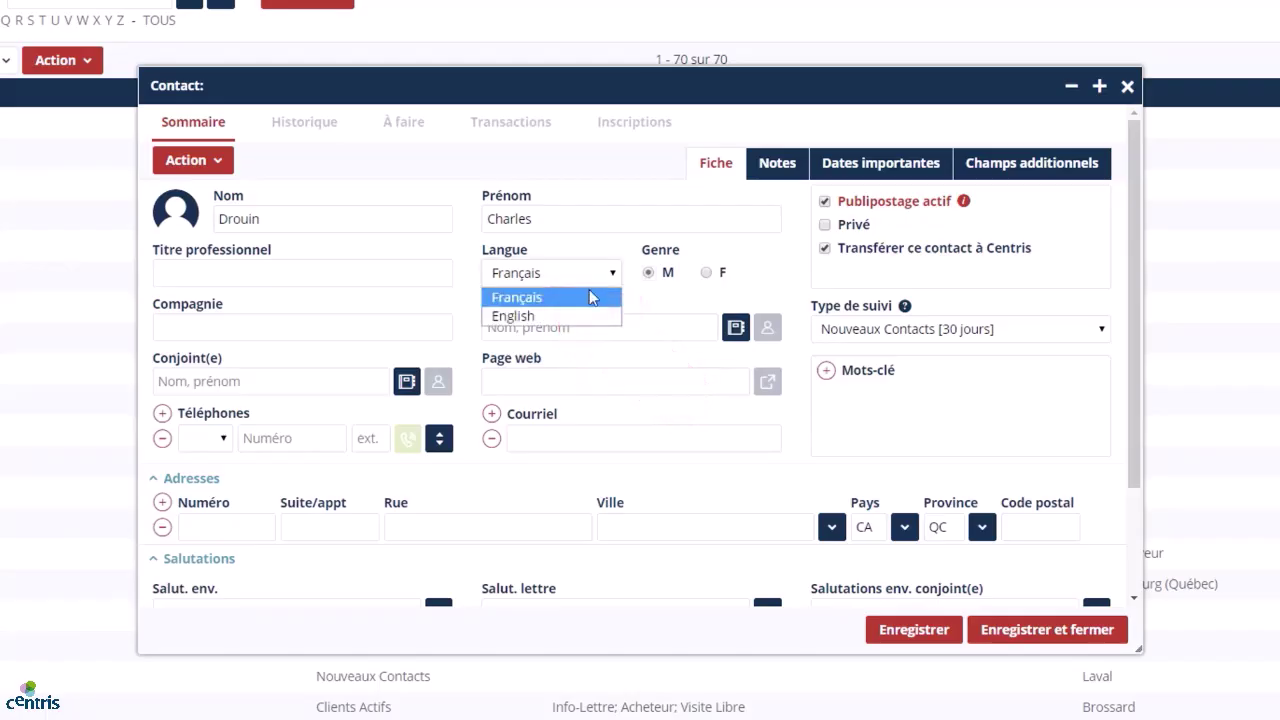
click(572, 294)
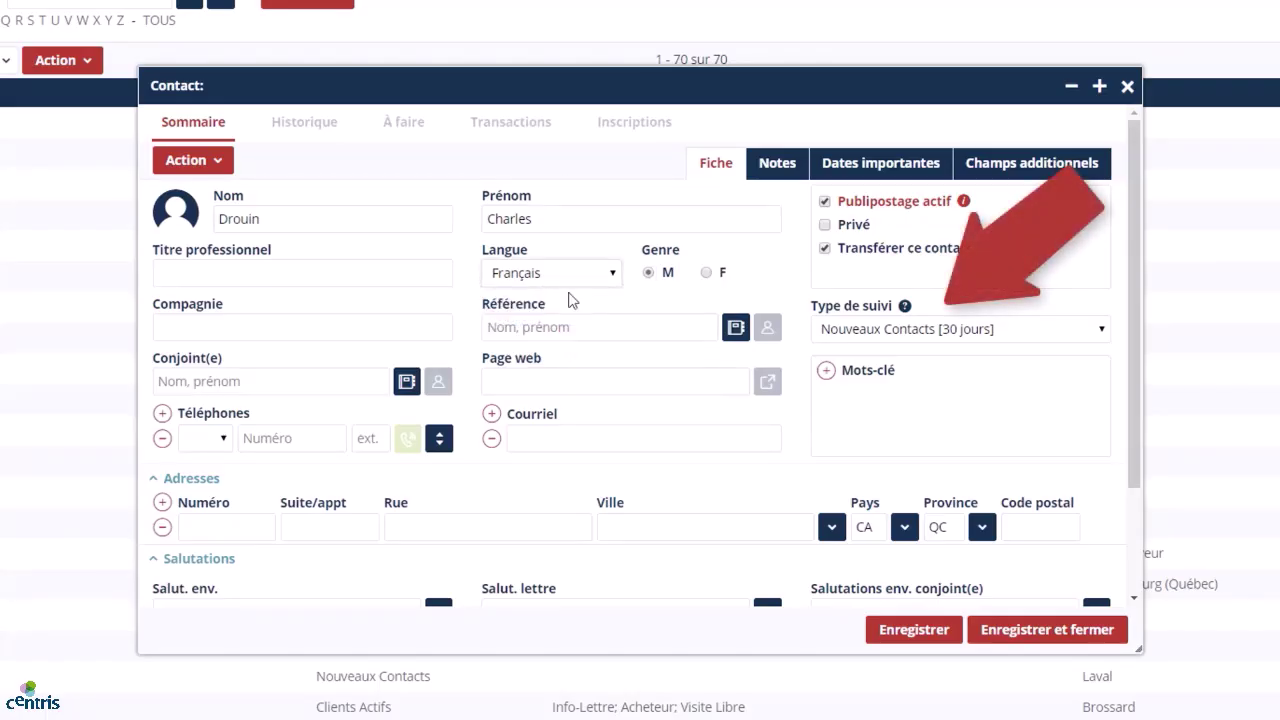
click(1105, 333)
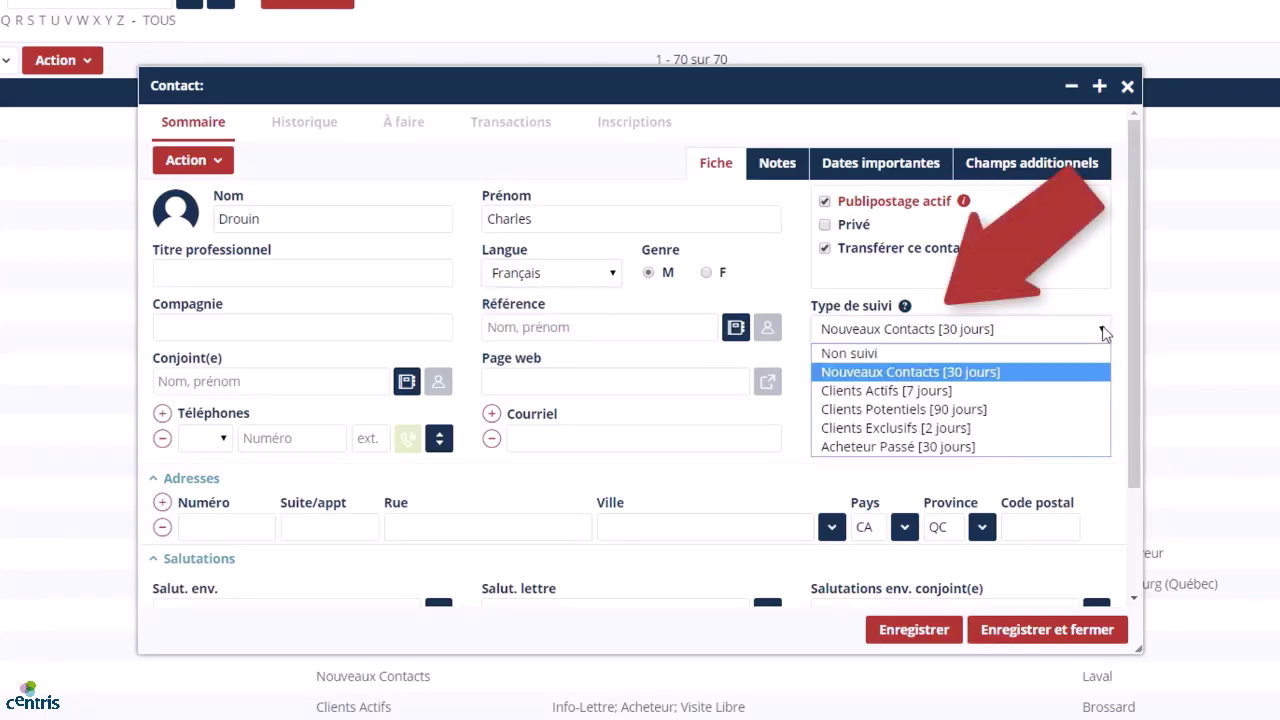
click(961, 427)
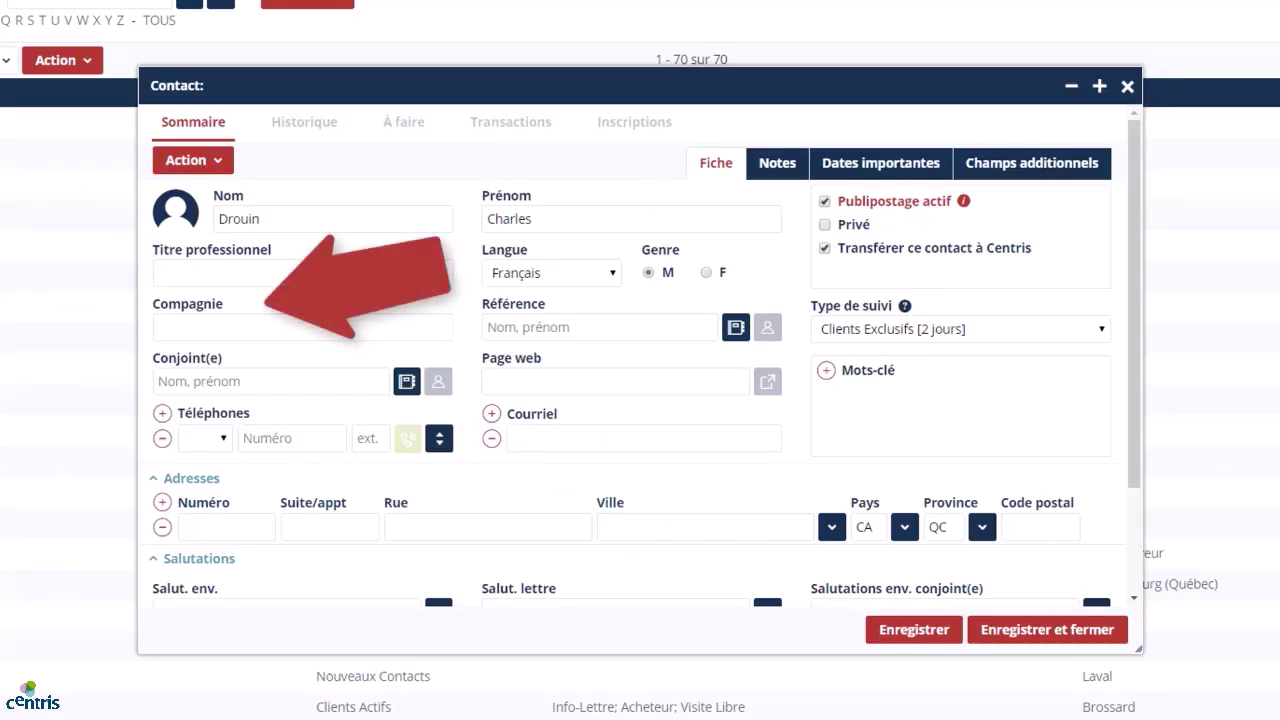
Enter job title PDG and company Prospects for the new contact.
click(346, 266)
text(PDG)
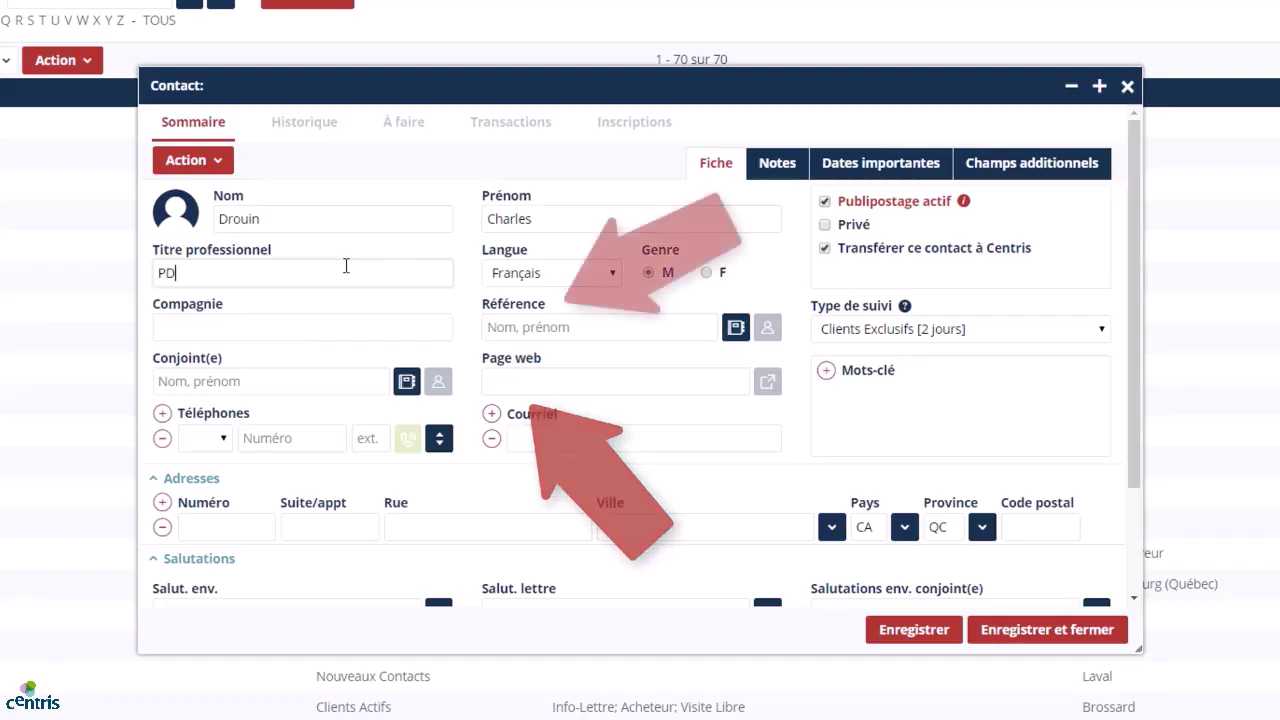
click(333, 325)
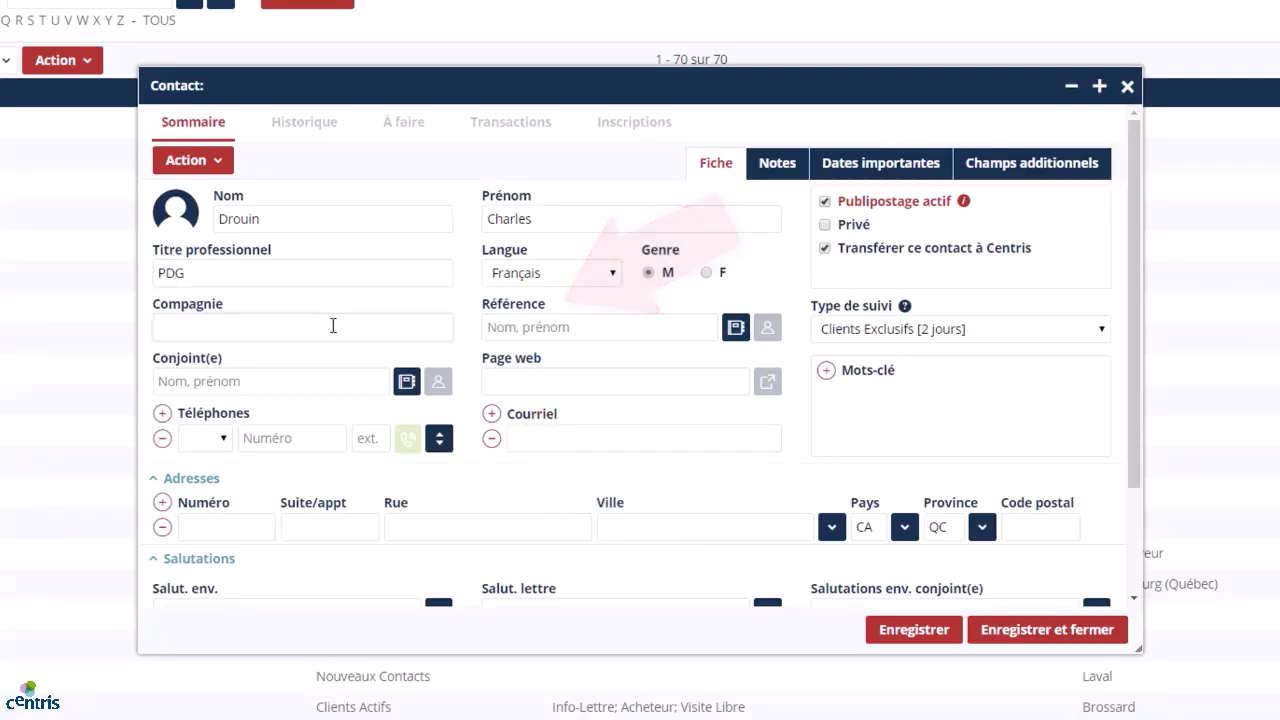
text(Prospects)
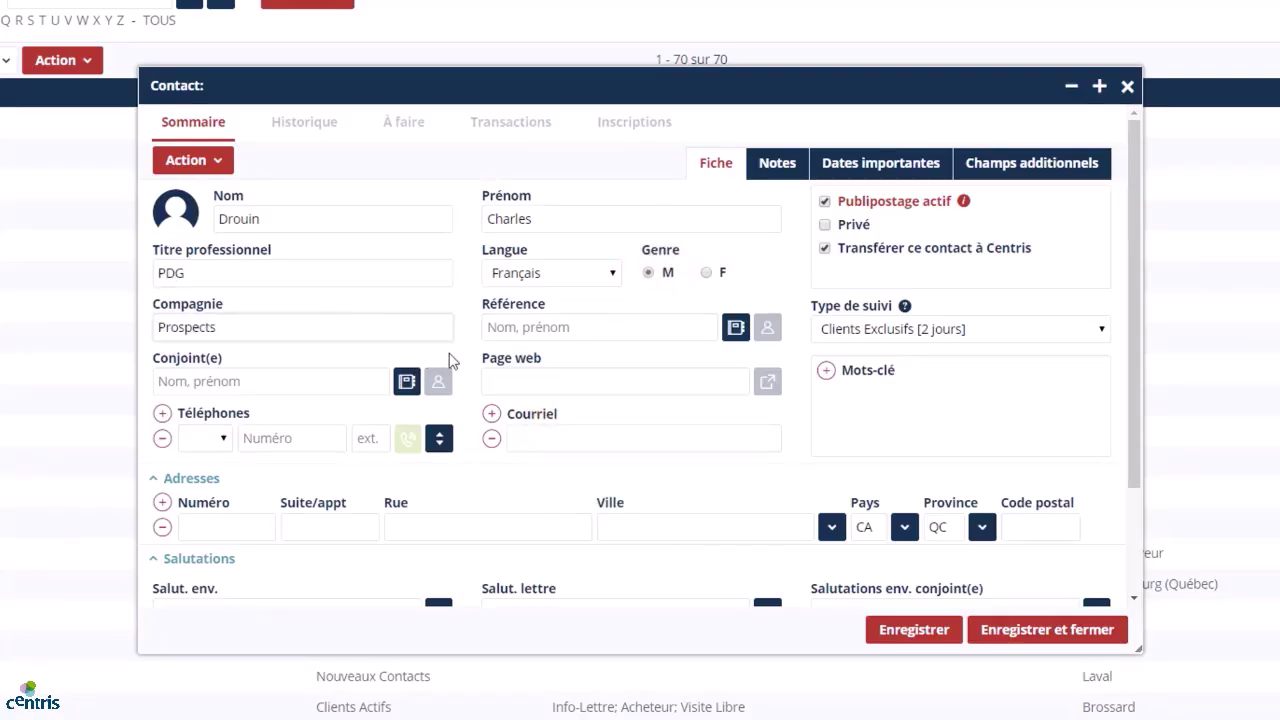
click(465, 354)
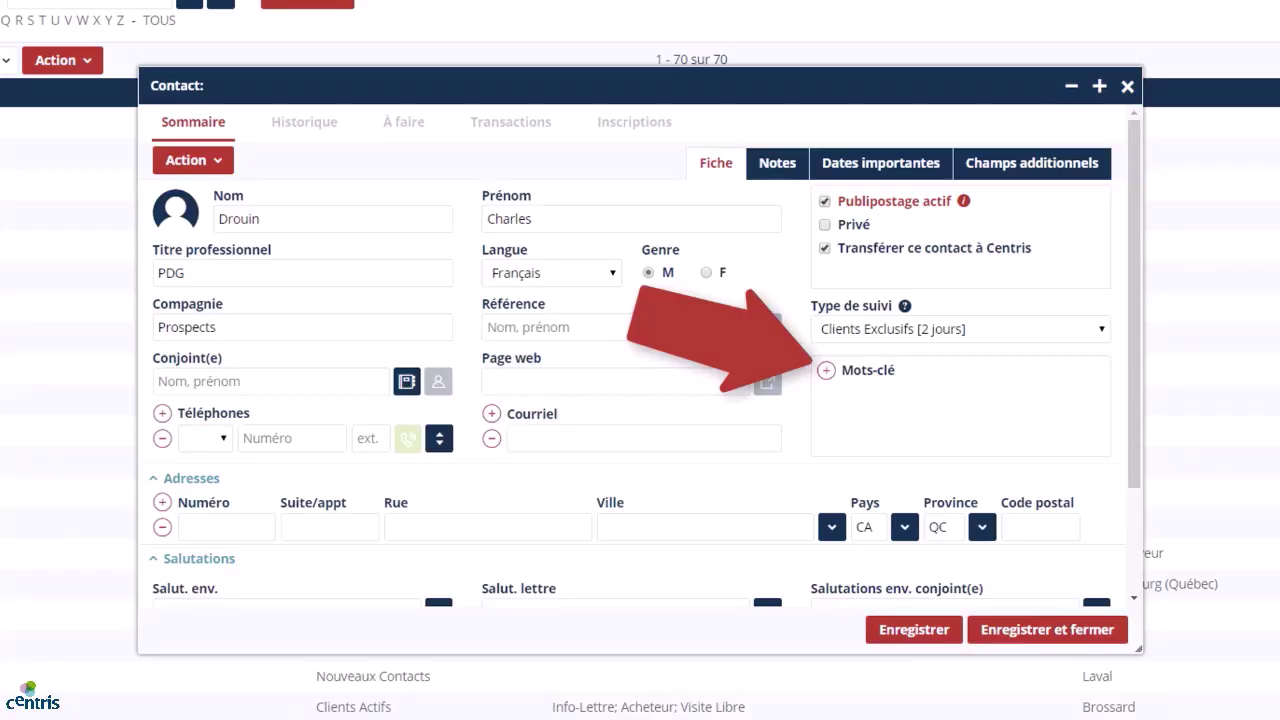
Tag the contact with the Noël keyword.
click(823, 372)
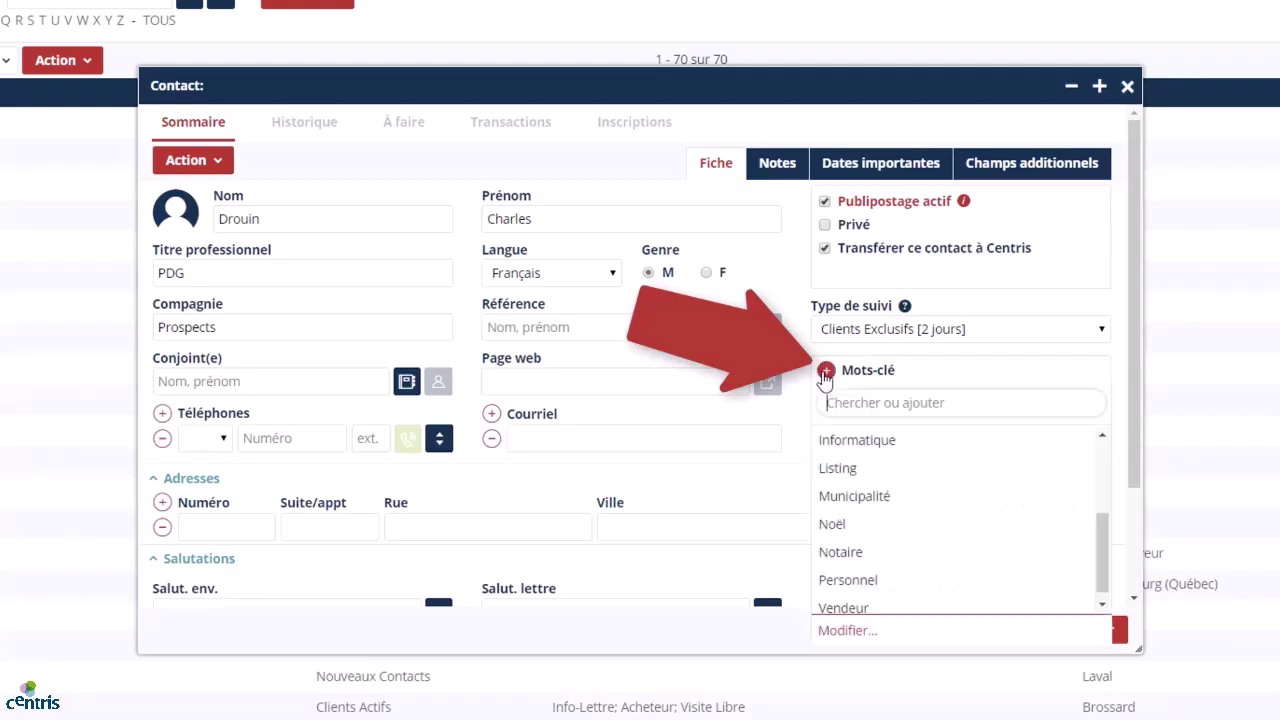
click(893, 524)
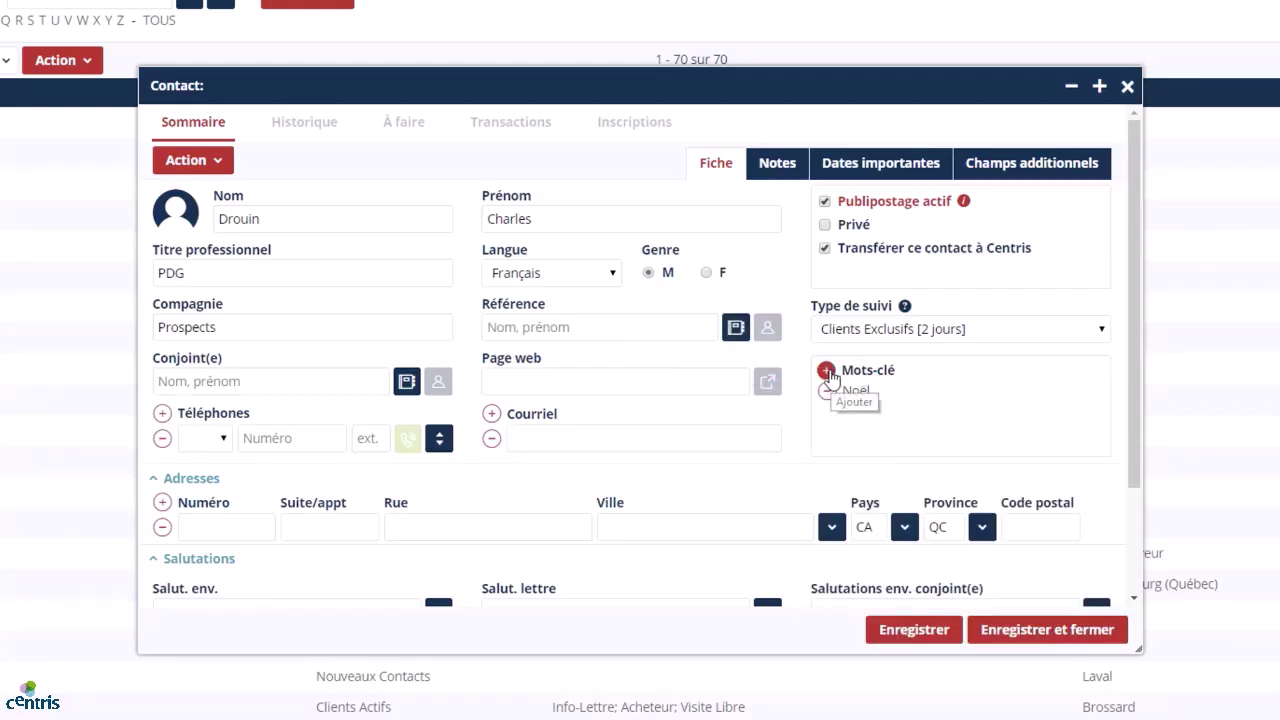
click(826, 370)
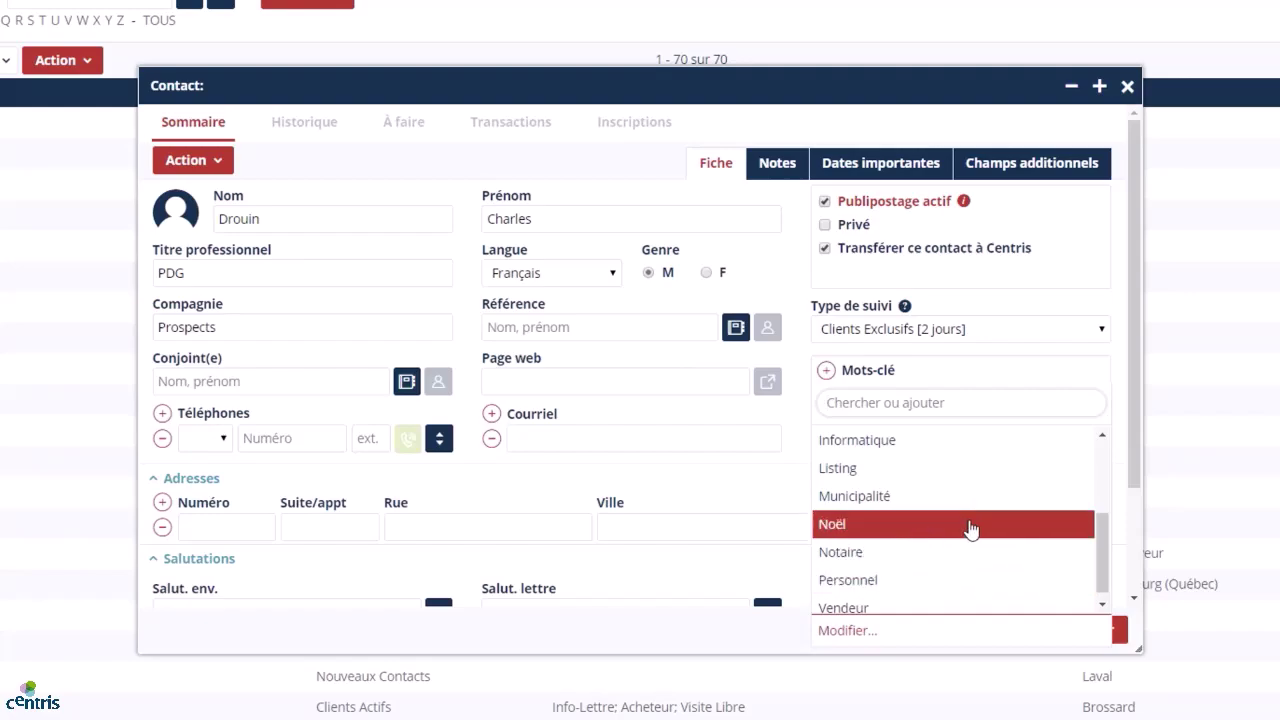
scroll(975, 513, up, 1)
scroll(973, 510, up, 1)
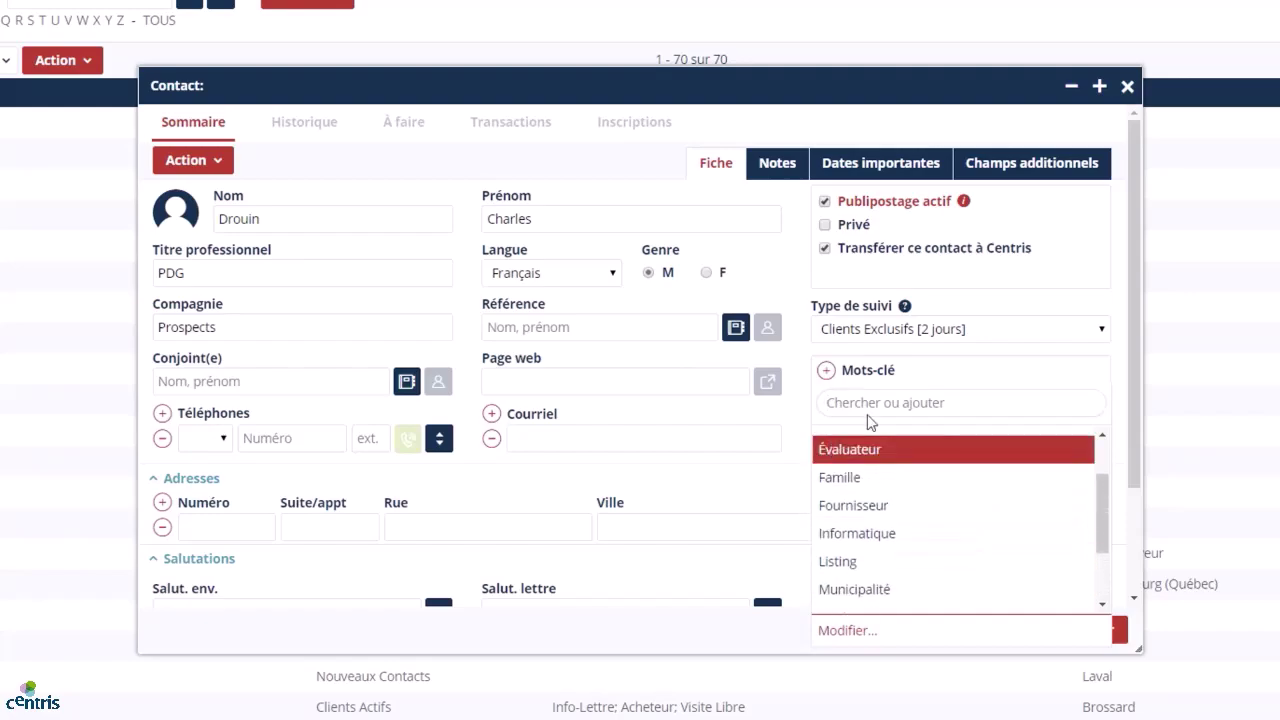
click(1104, 293)
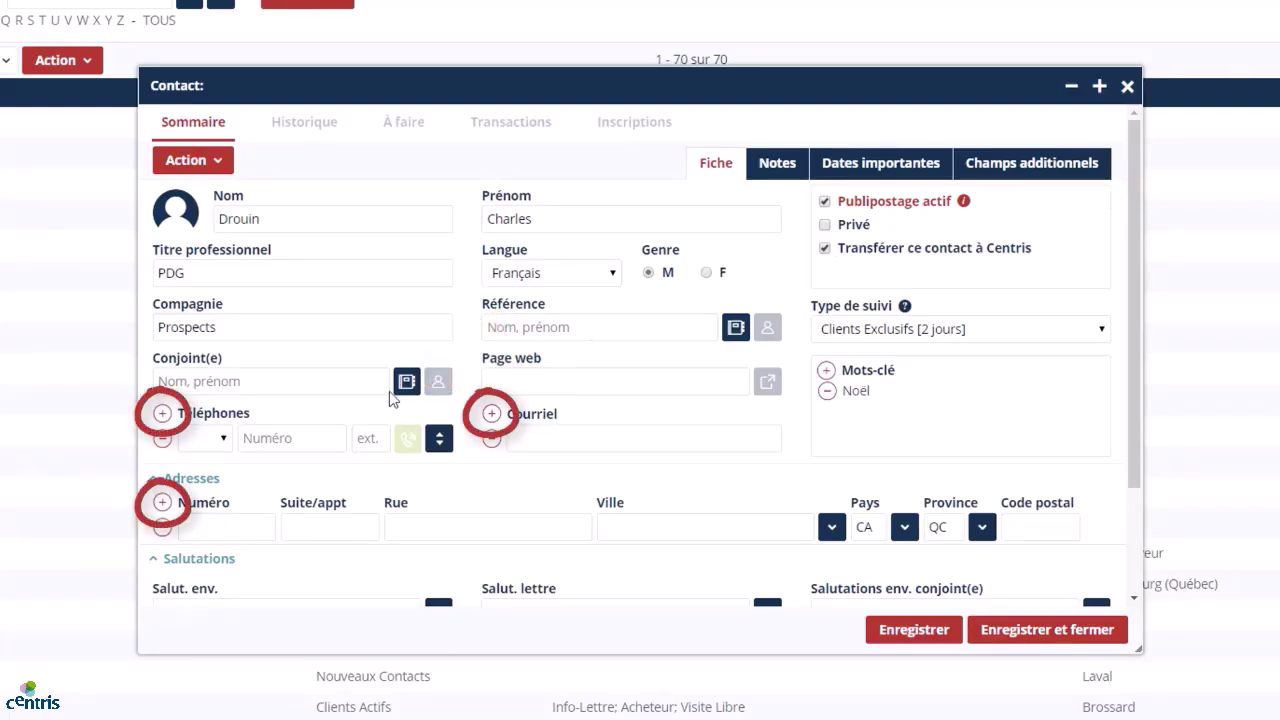
Add the contact's business (Bur) phone number and begin typing their e-mail address.
click(205, 440)
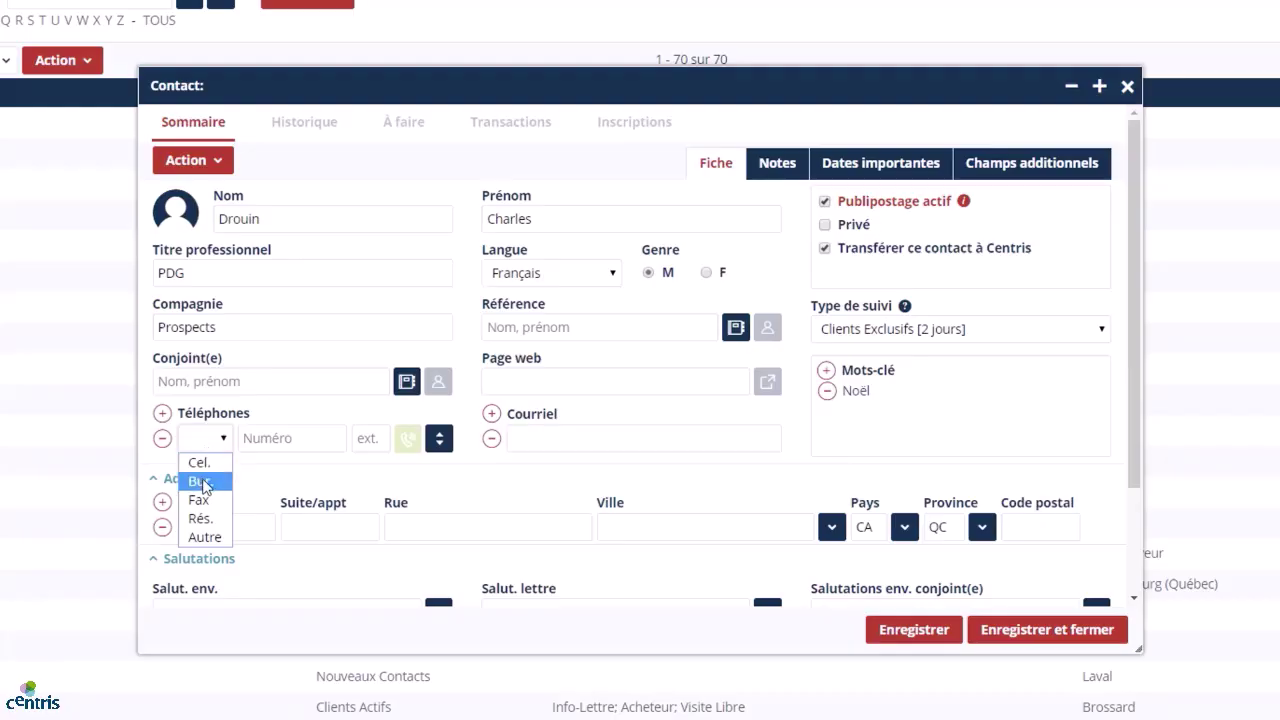
click(200, 481)
click(273, 440)
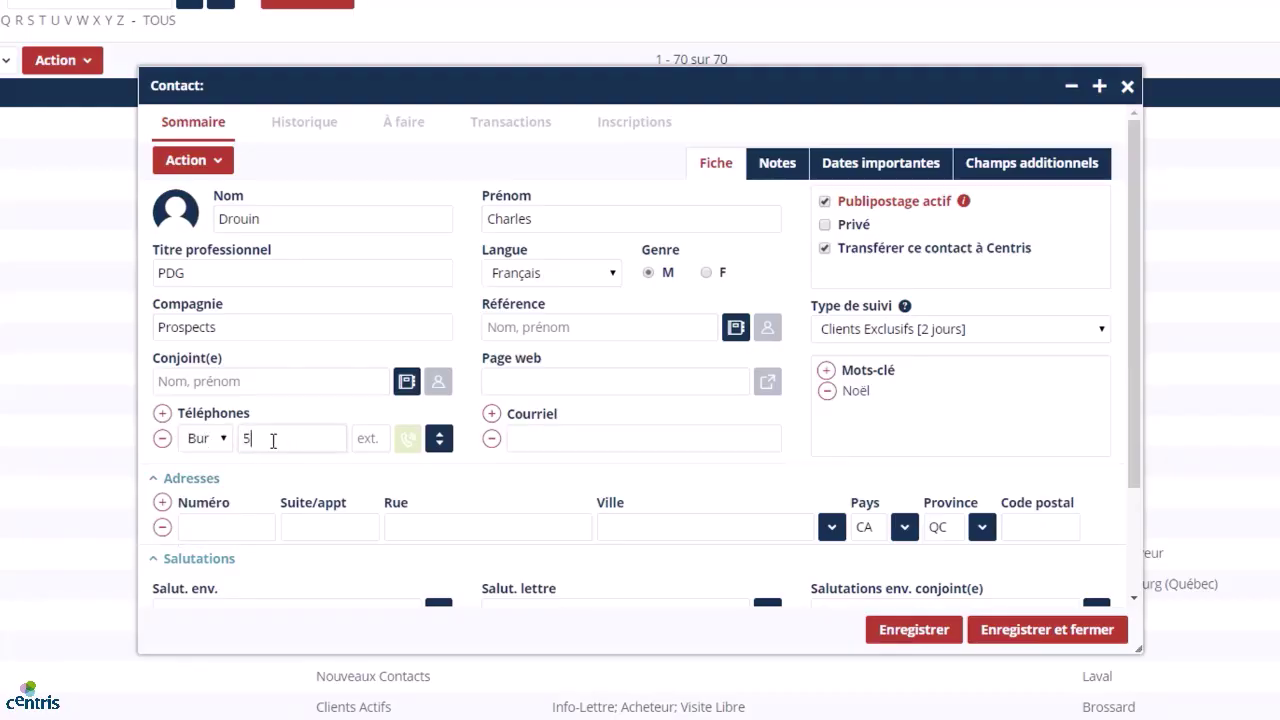
key(Tab)
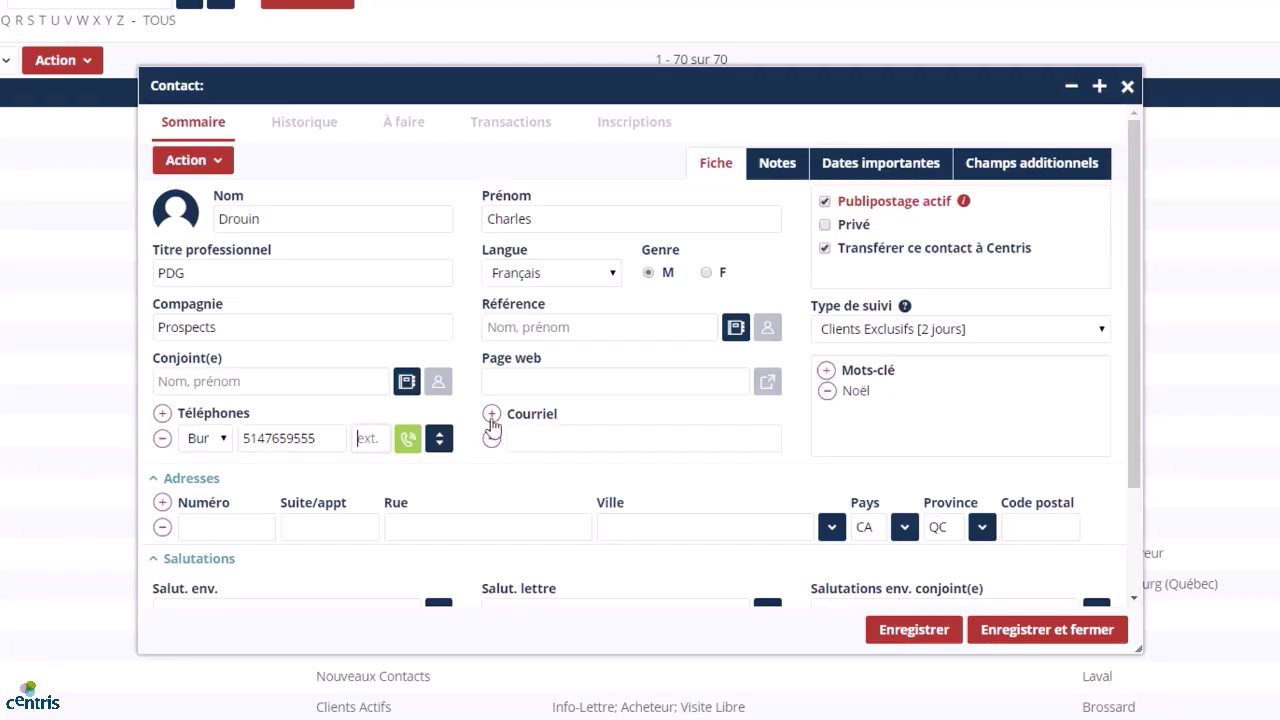
click(569, 437)
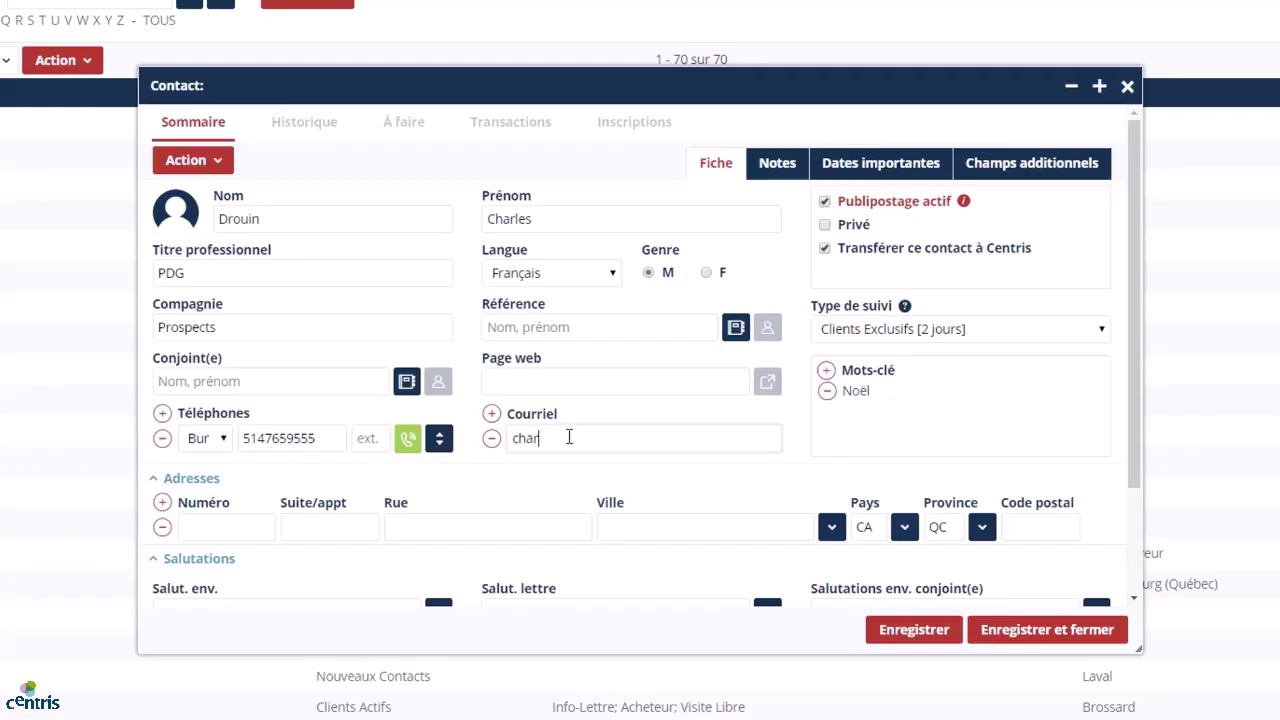
Set envelope salutation to M and letter salutation to the familiar 'Cher' plus first-name greeting.
click(796, 392)
scroll(796, 392, down, 1)
scroll(796, 392, down, 3)
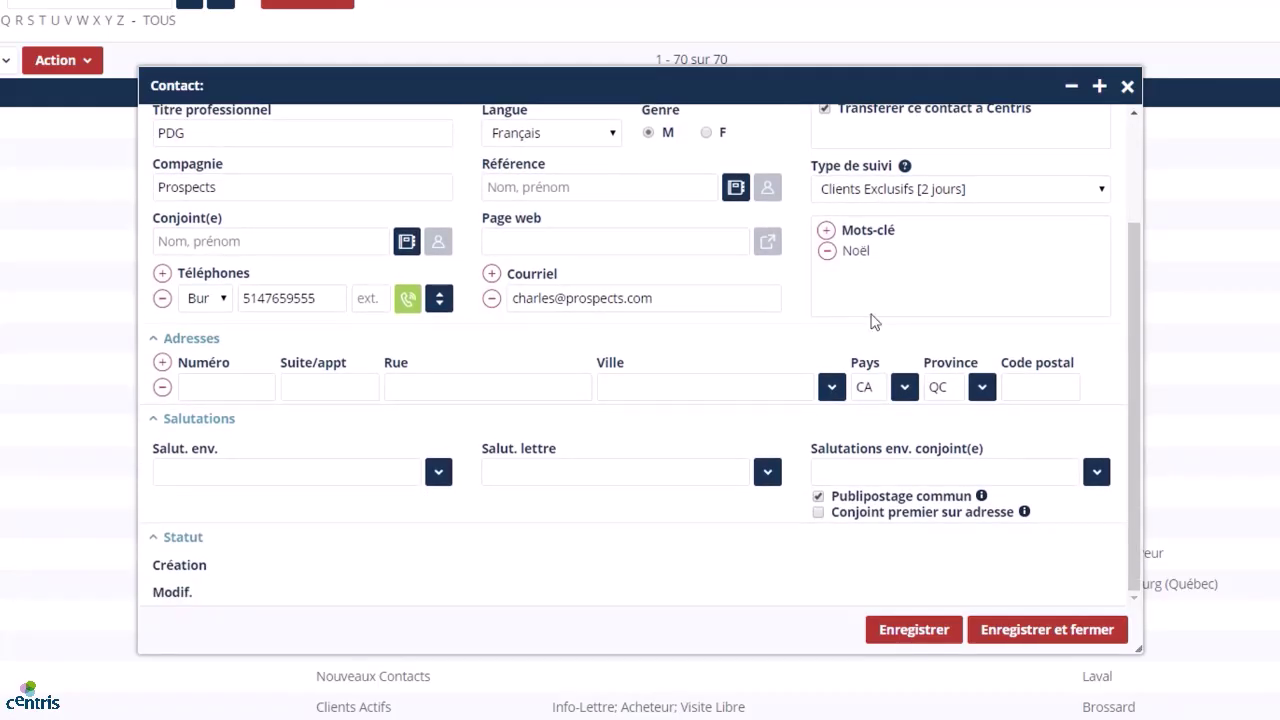
click(438, 472)
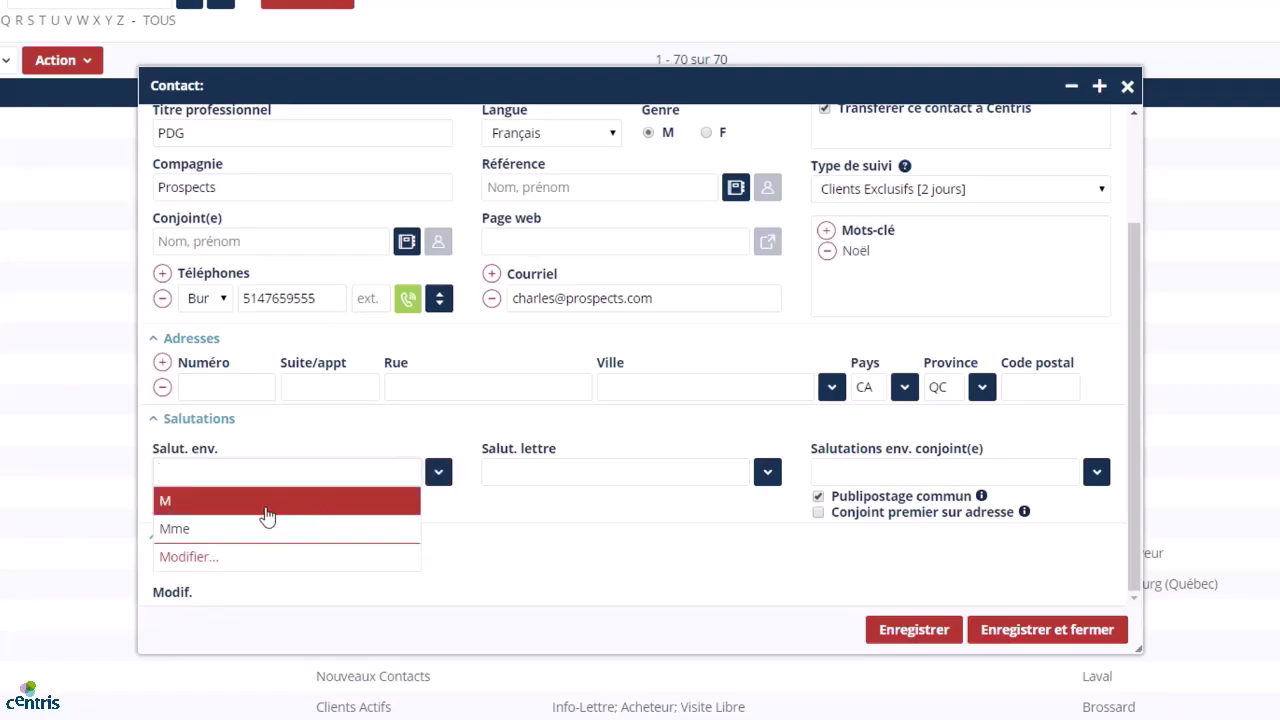
click(267, 501)
click(767, 472)
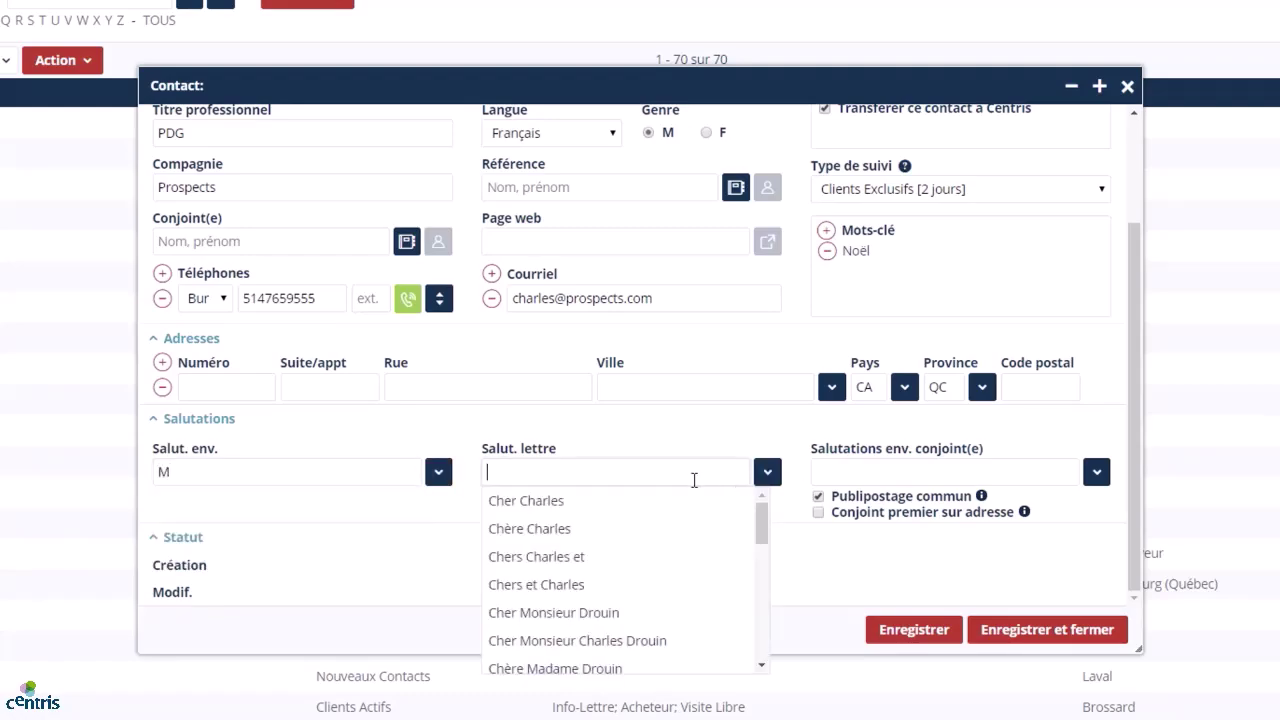
click(642, 501)
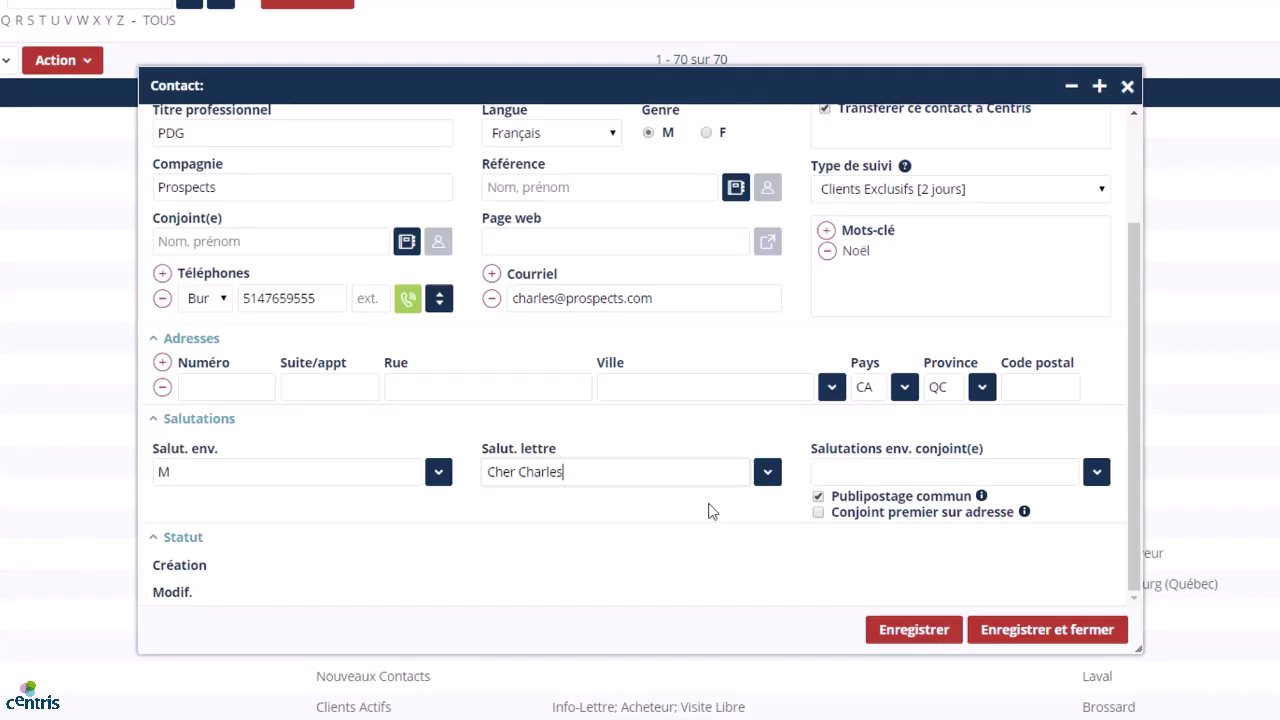
scroll(708, 511, up, 3)
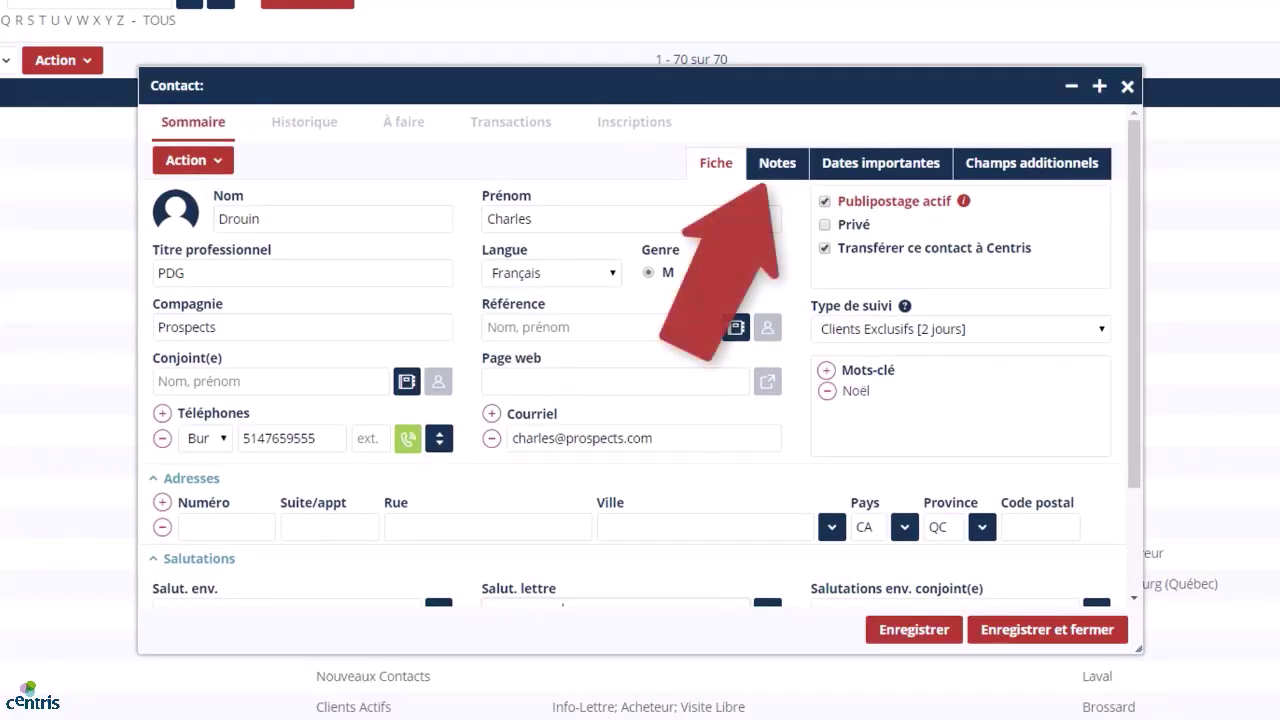
Post the note 'Travaille la fin de semaine' on the contact's Notes tab.
click(780, 165)
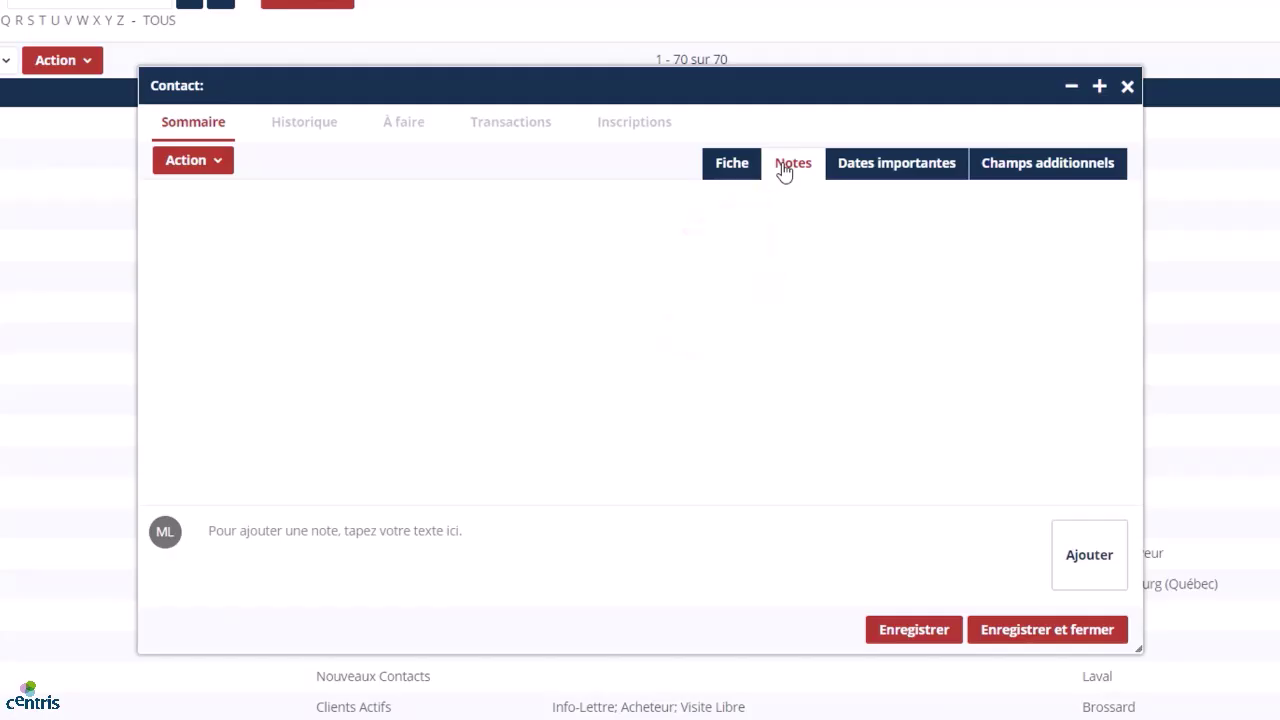
click(458, 528)
text(Travaille )
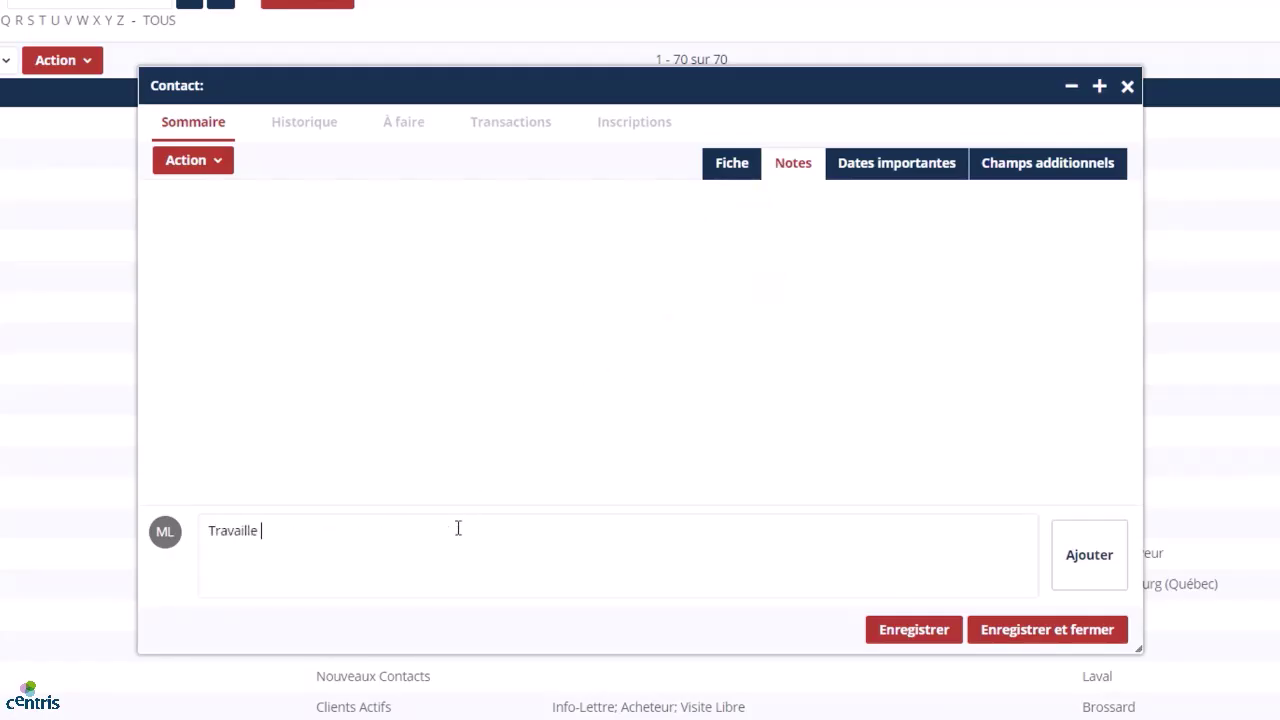
text(la fin de semaine)
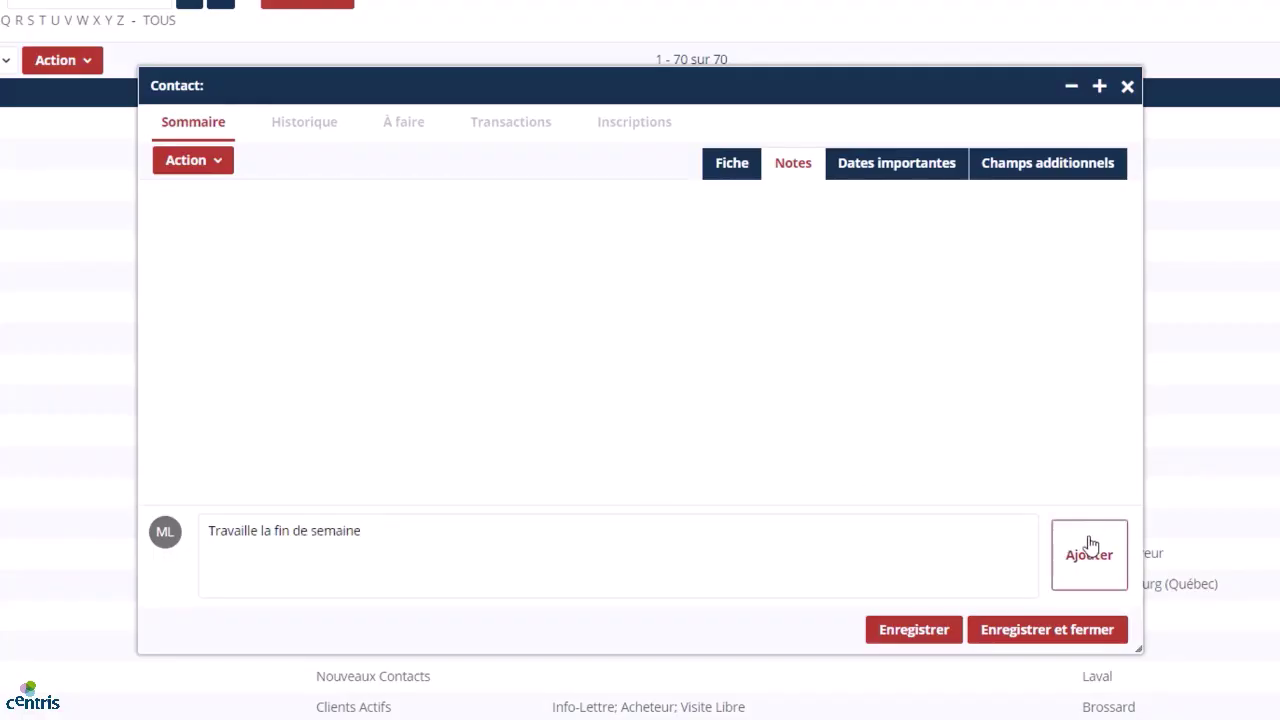
click(1089, 545)
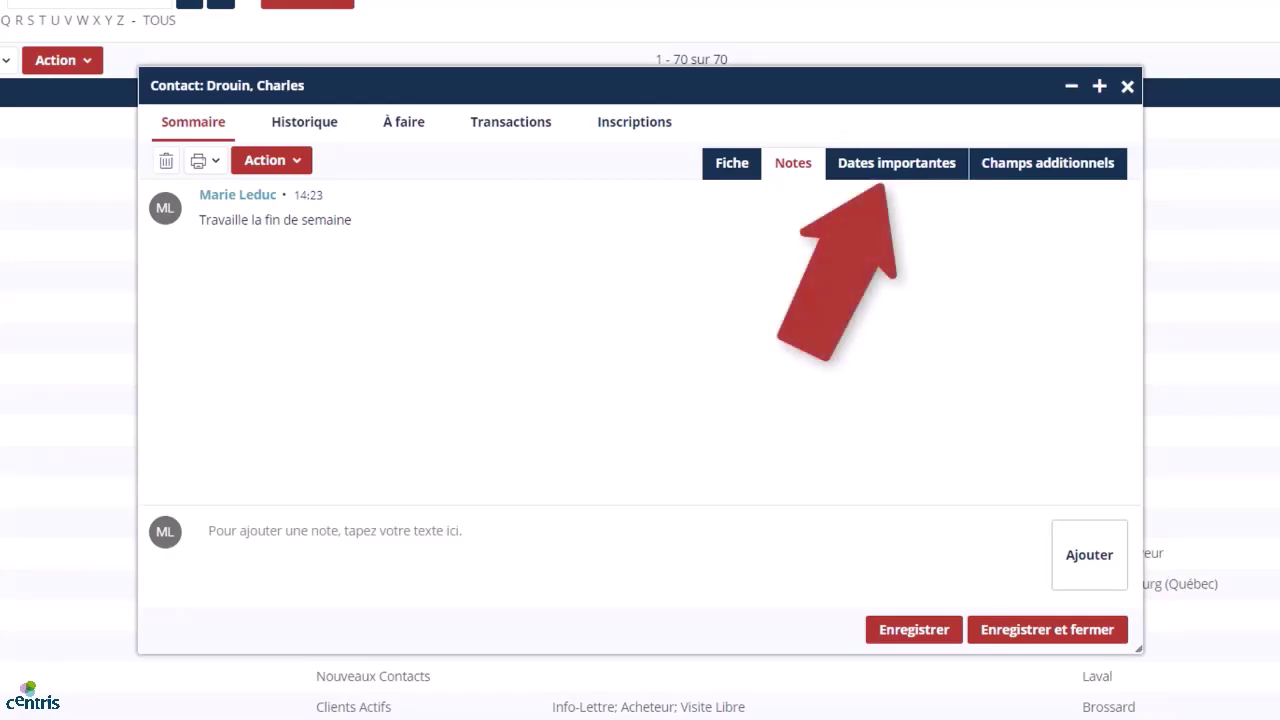
Set the Anniversaire date to 1 juillet 1986 under Dates importantes.
click(913, 168)
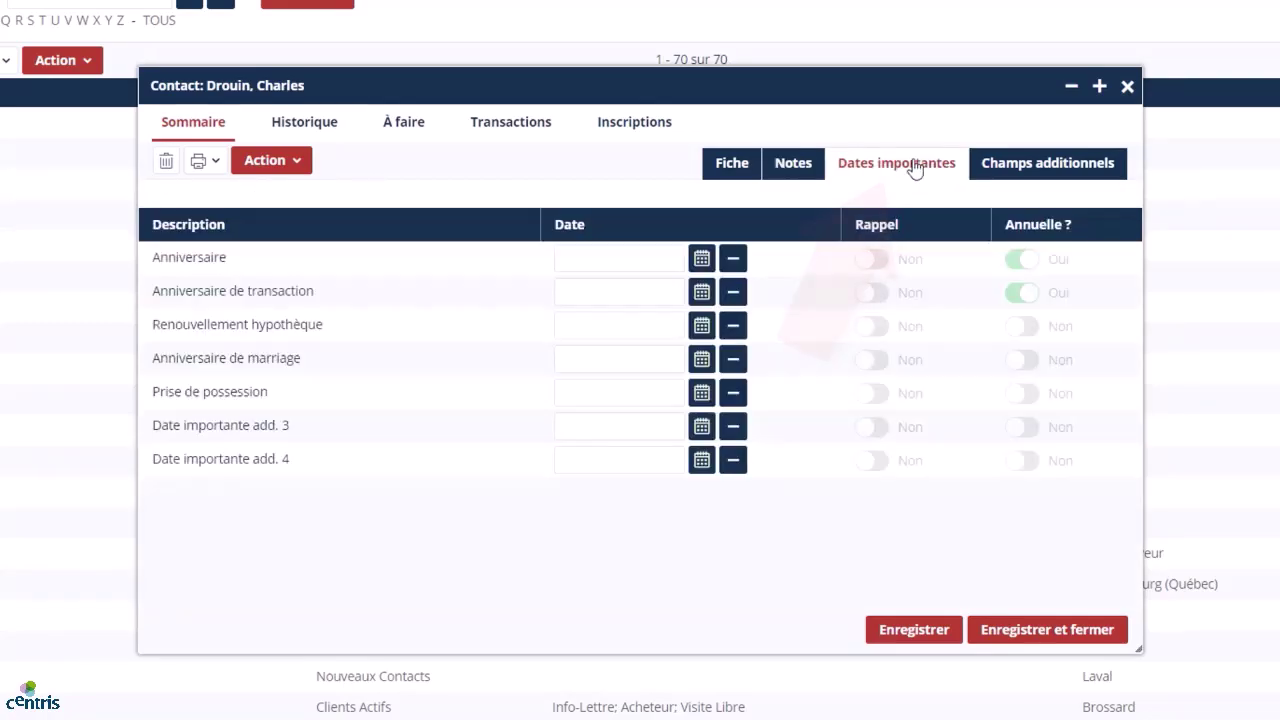
click(701, 259)
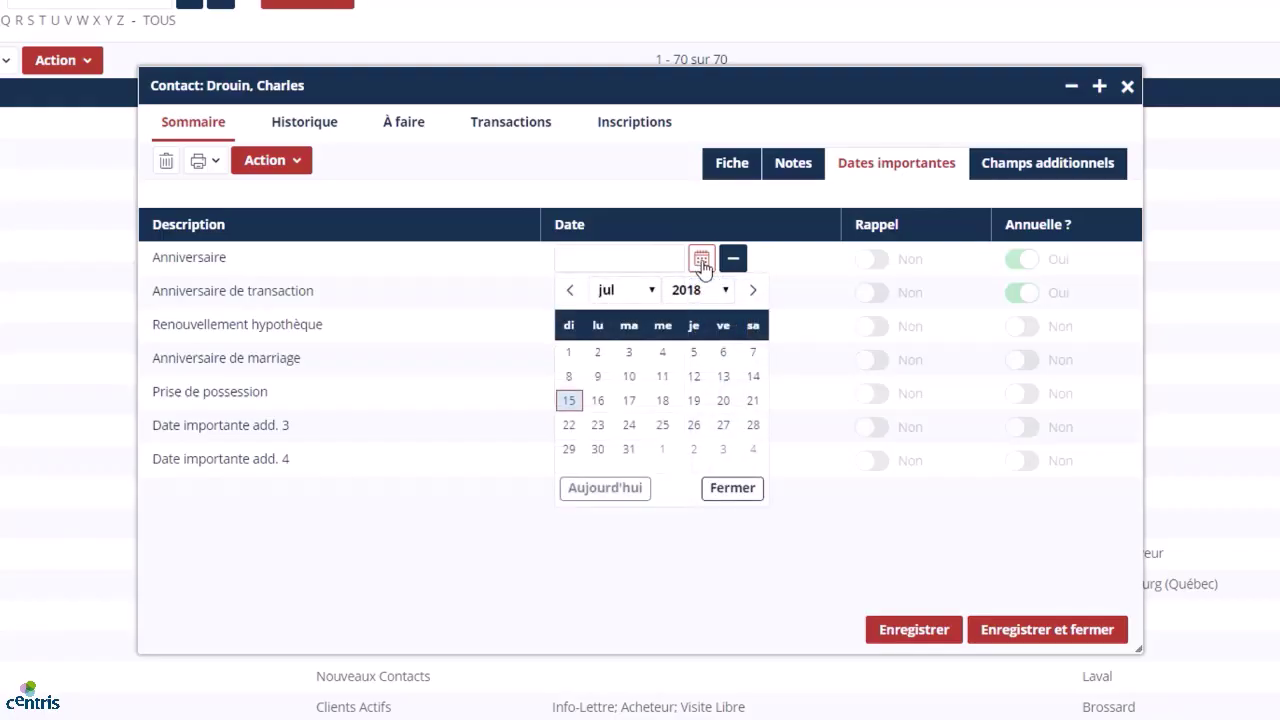
click(700, 290)
scroll(705, 368, up, 3)
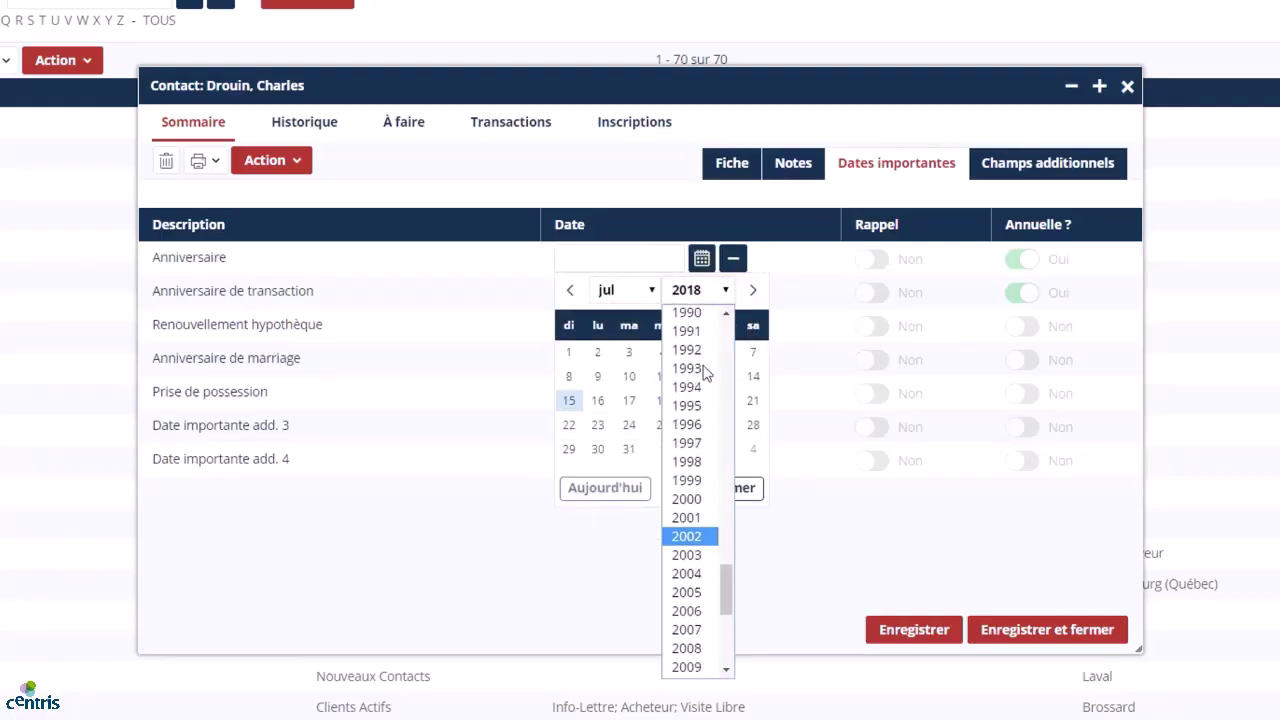
scroll(700, 370, up, 2)
click(692, 313)
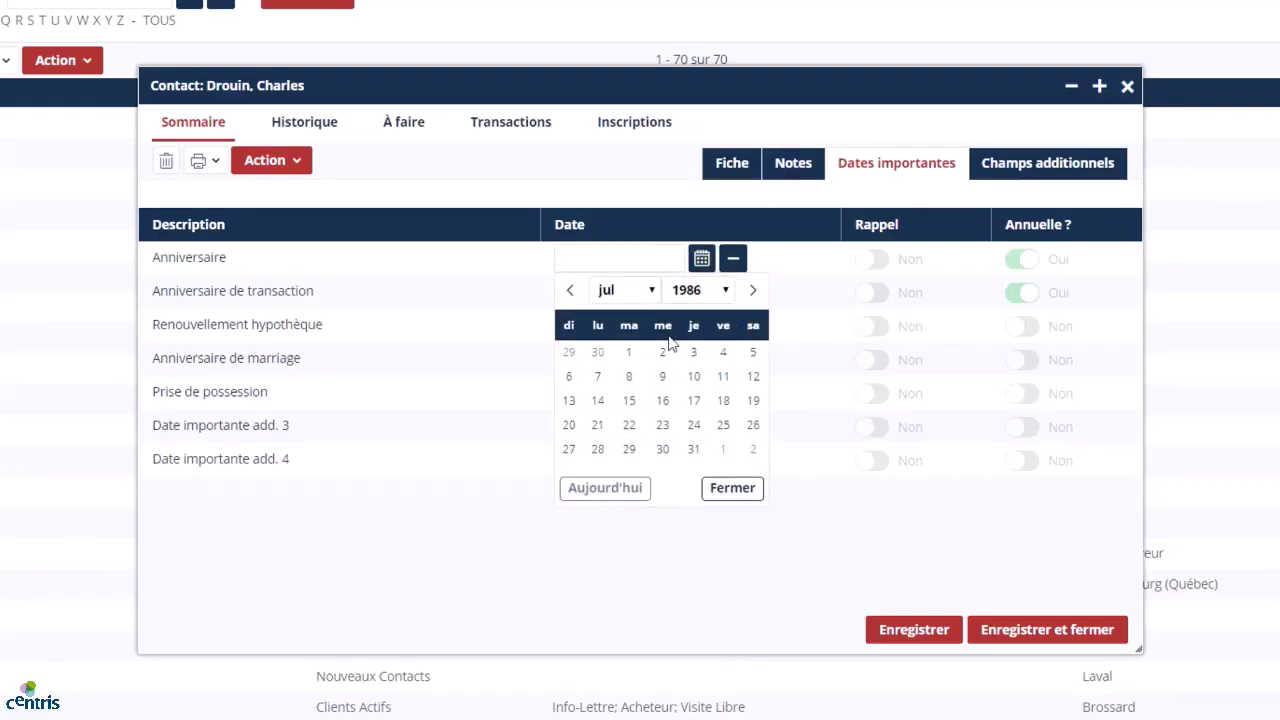
click(627, 353)
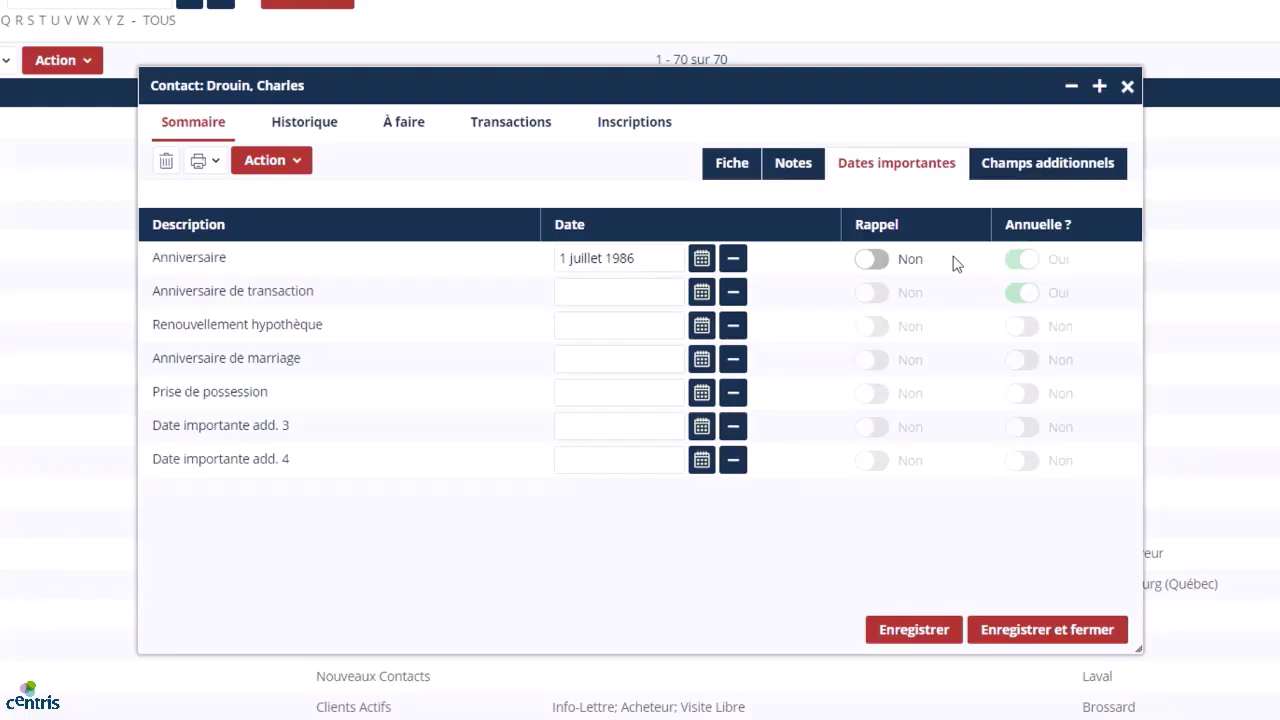
Switch the birthday reminder (Rappel) to Oui.
click(882, 261)
click(874, 264)
click(881, 264)
Enter 2 automobiles and 1 pet in Champs additionnels, then save and close the contact.
click(1097, 165)
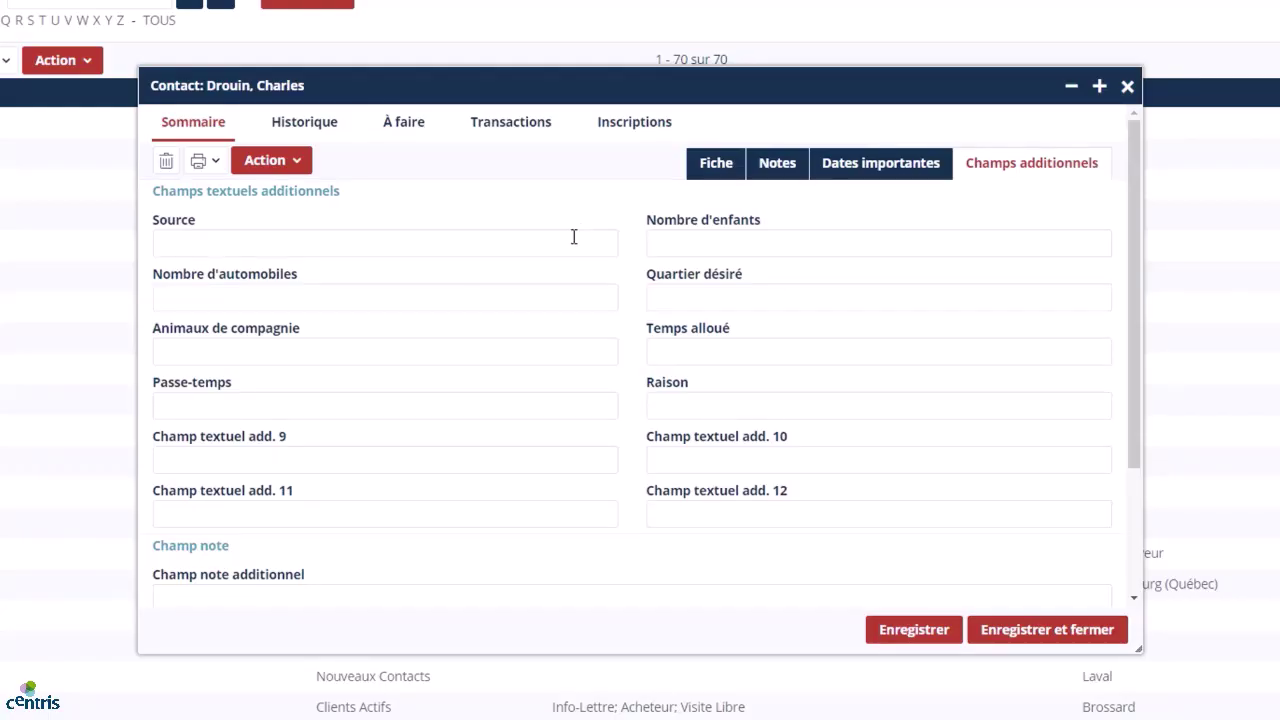
click(466, 298)
text(2)
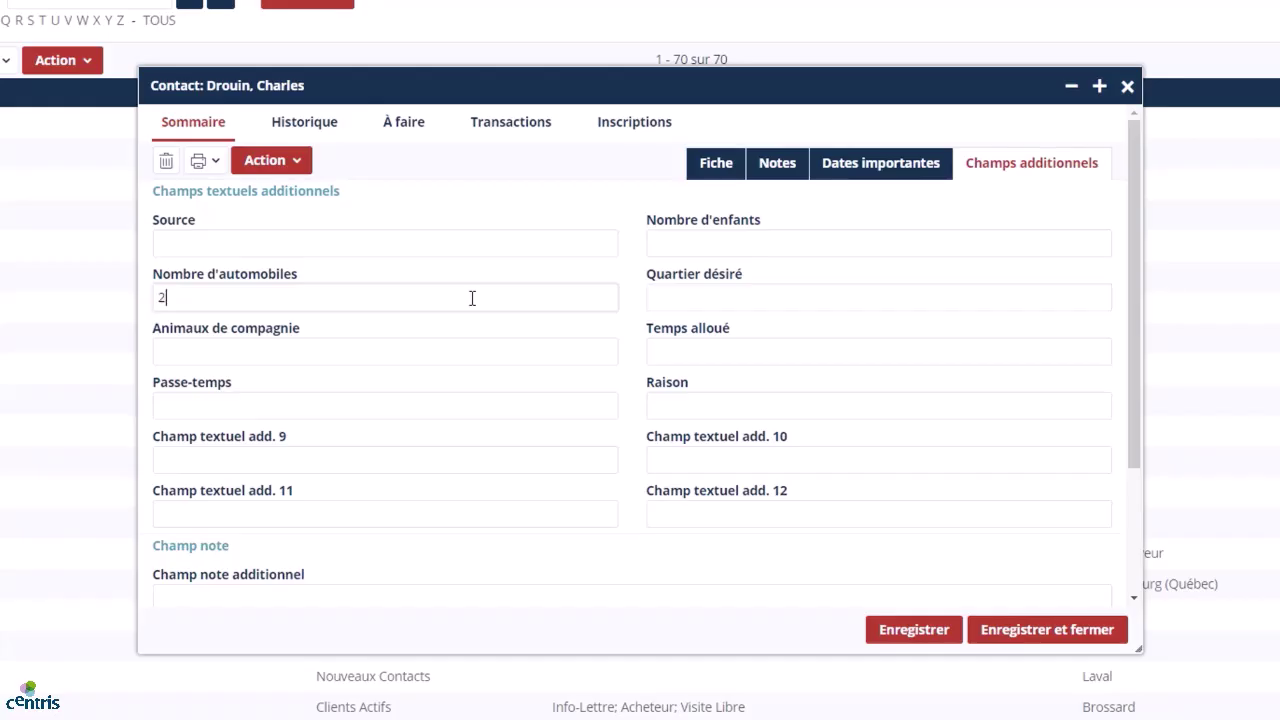
click(395, 342)
text(1)
click(893, 631)
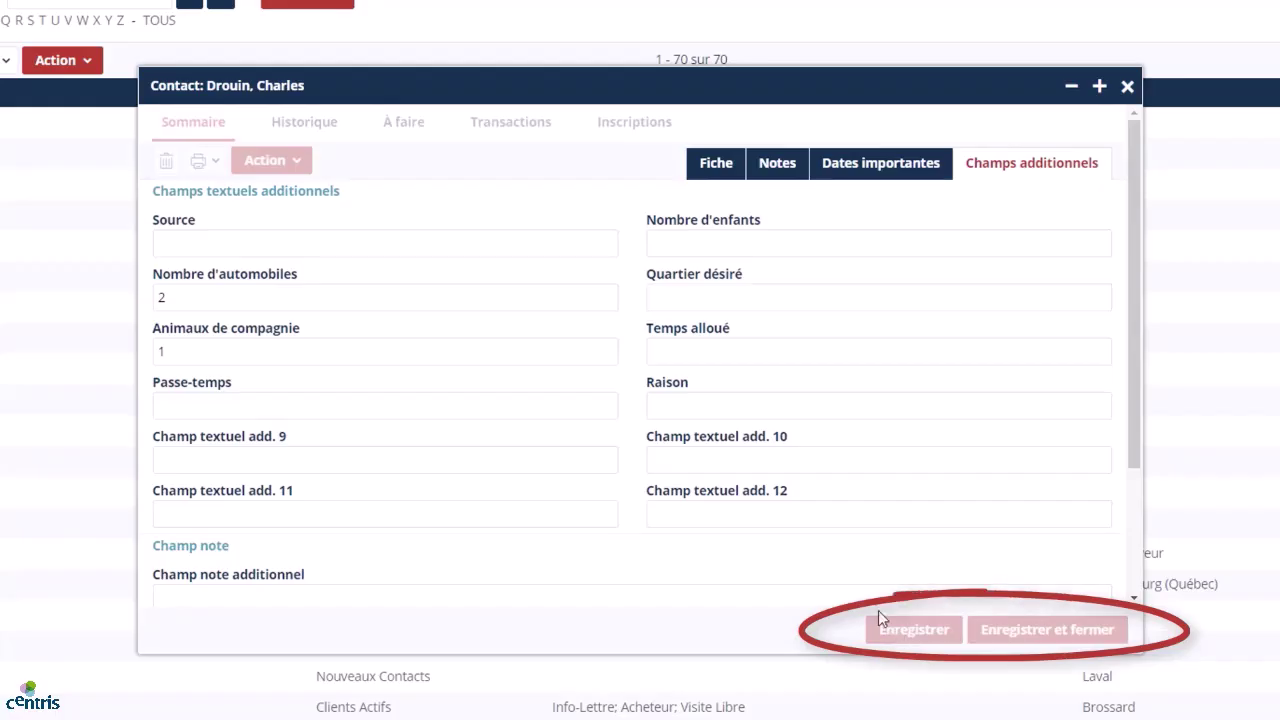
click(704, 165)
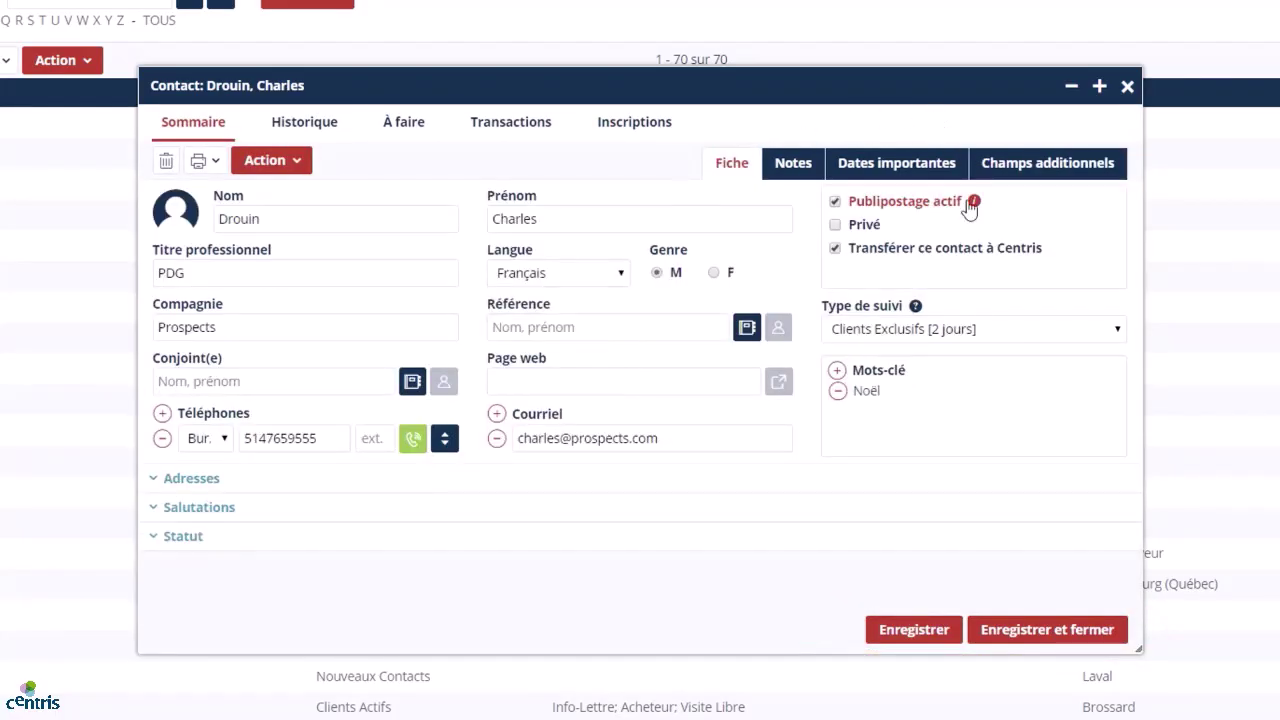
click(1087, 635)
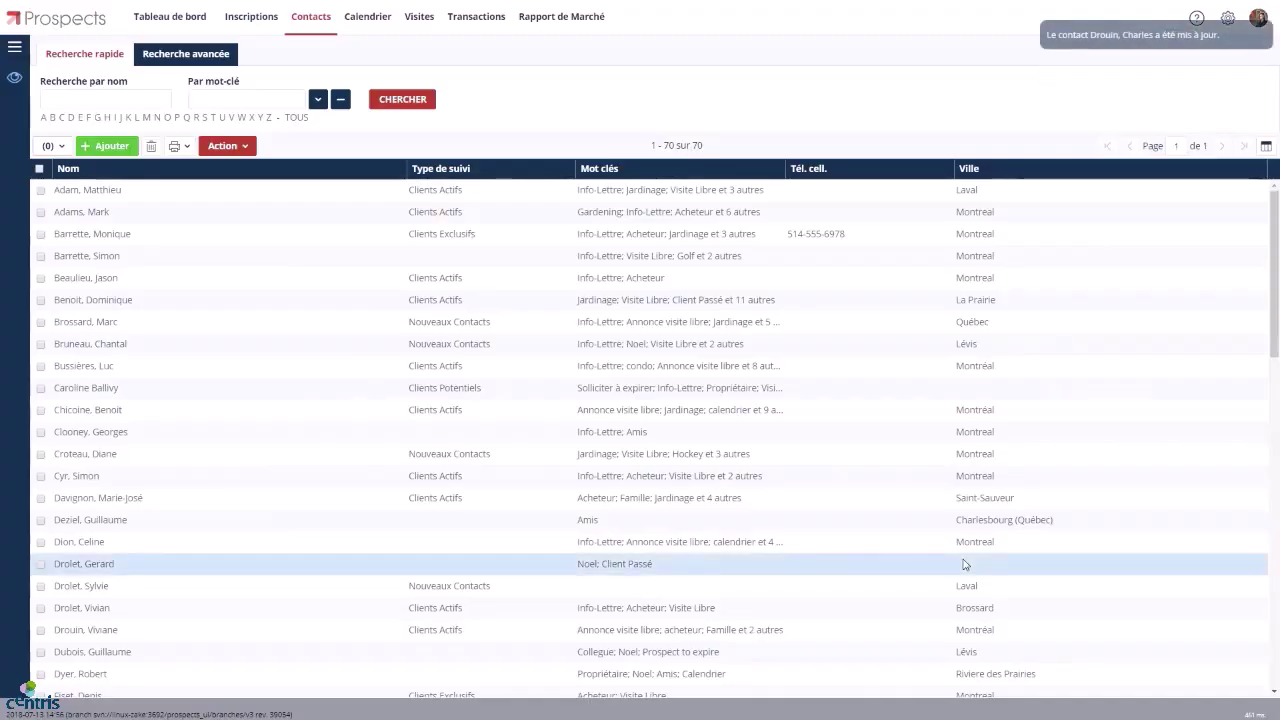